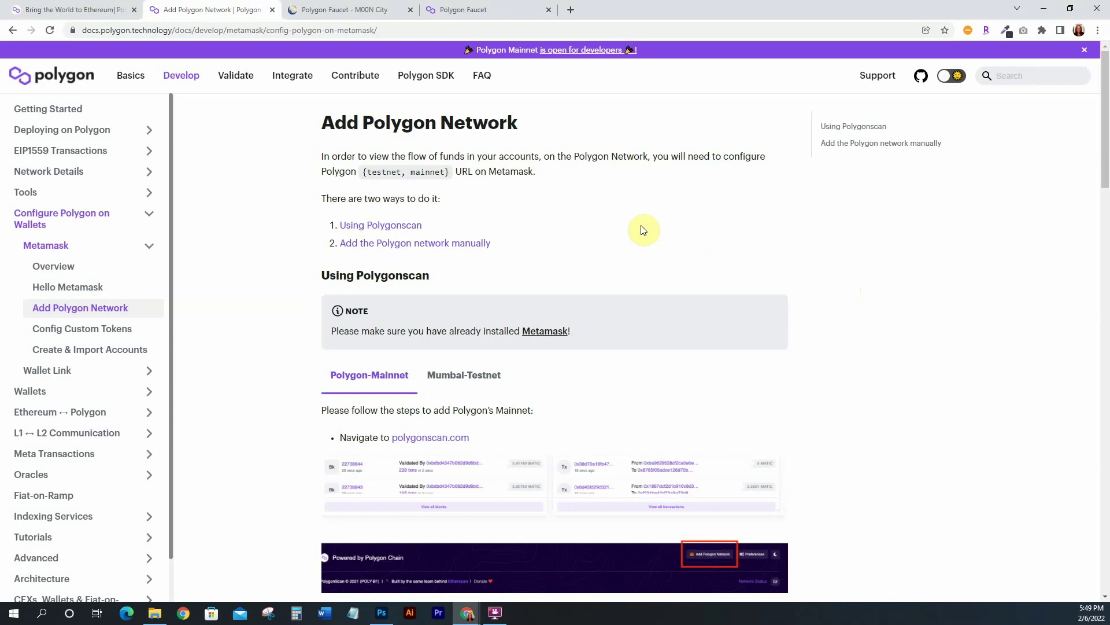
scroll(642, 230, down, 6)
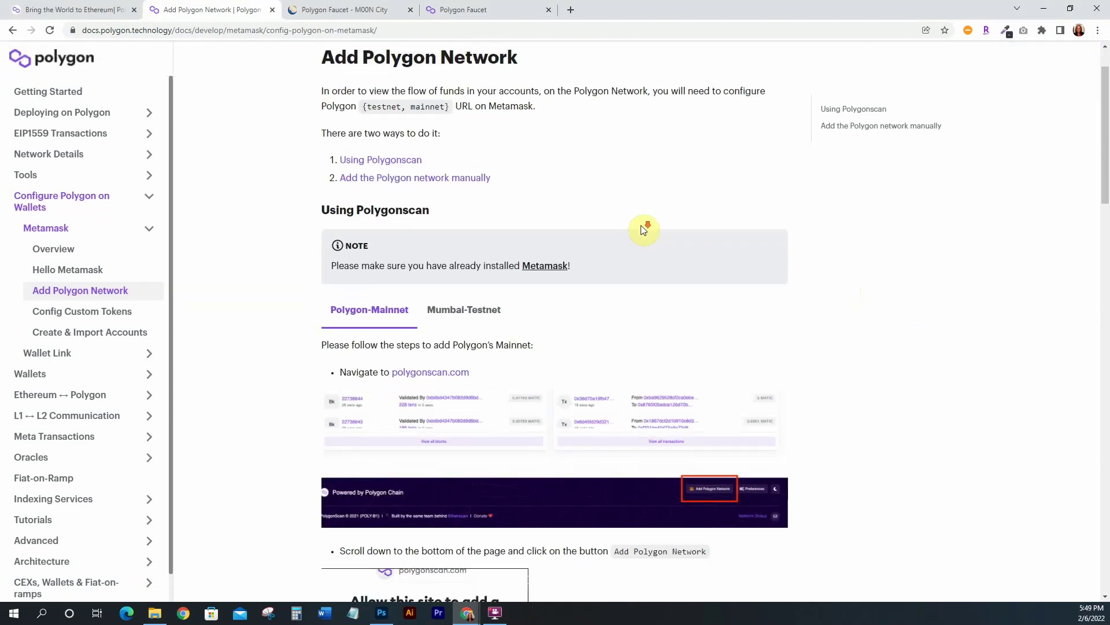
scroll(642, 230, down, 8)
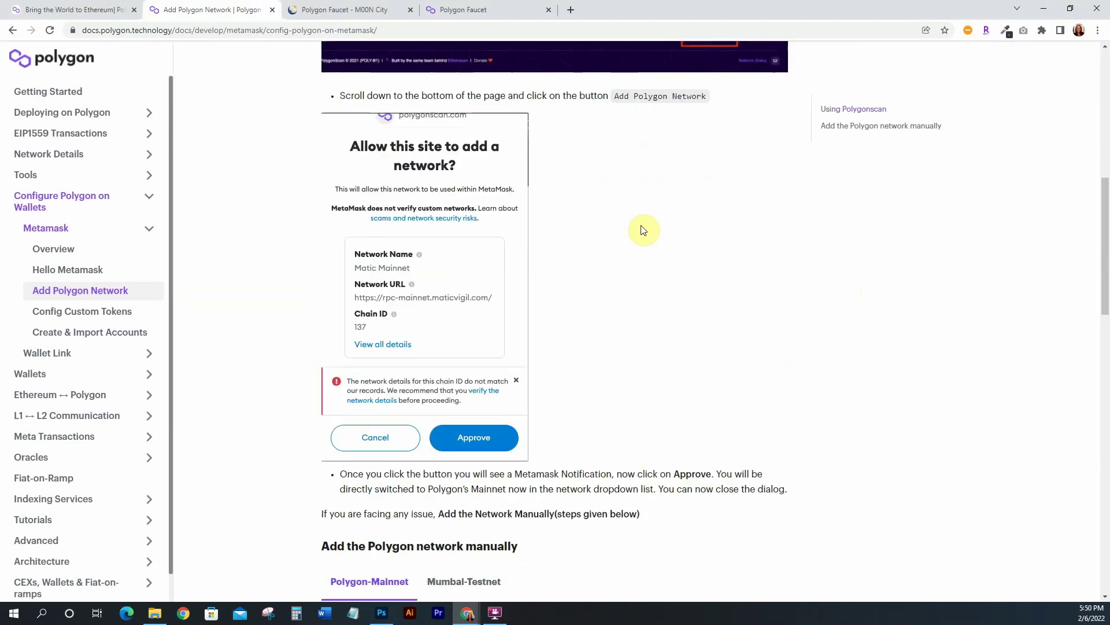
scroll(642, 225, down, 3)
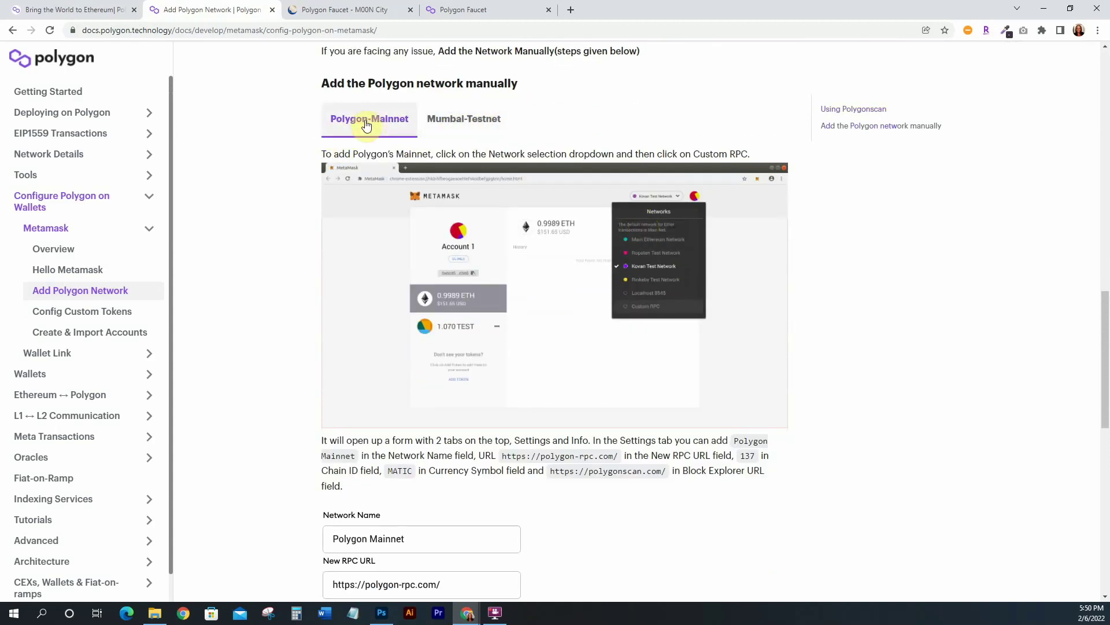
Open MetaMask on Polygon Mainnet (0.0129 MATIC) and scroll the docs to the network form fields.
click(1079, 31)
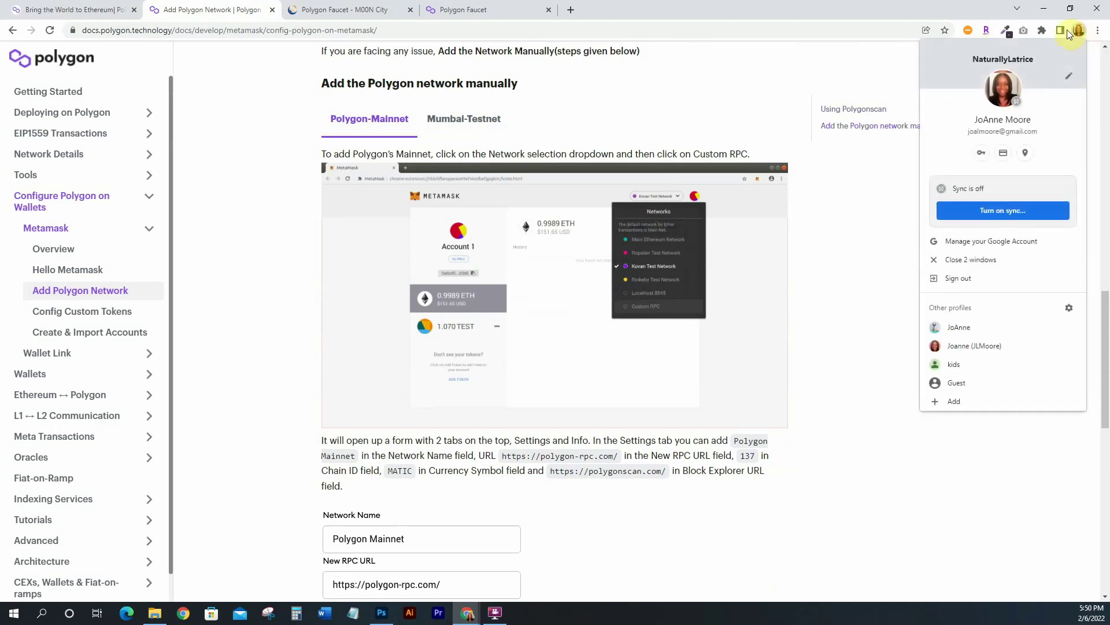
click(900, 55)
click(1042, 30)
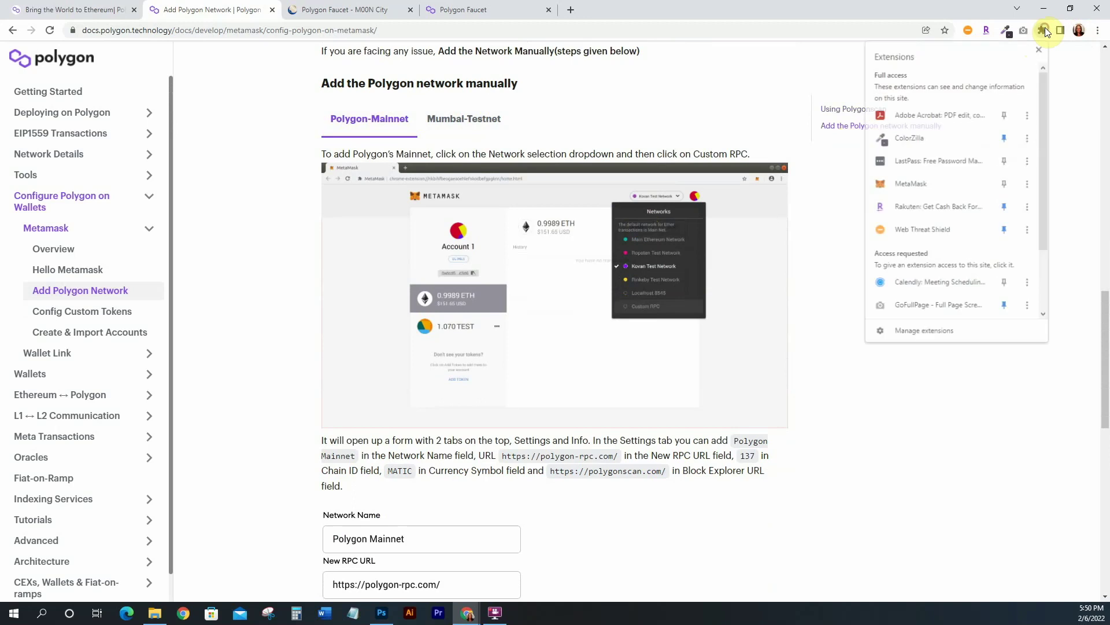
click(908, 183)
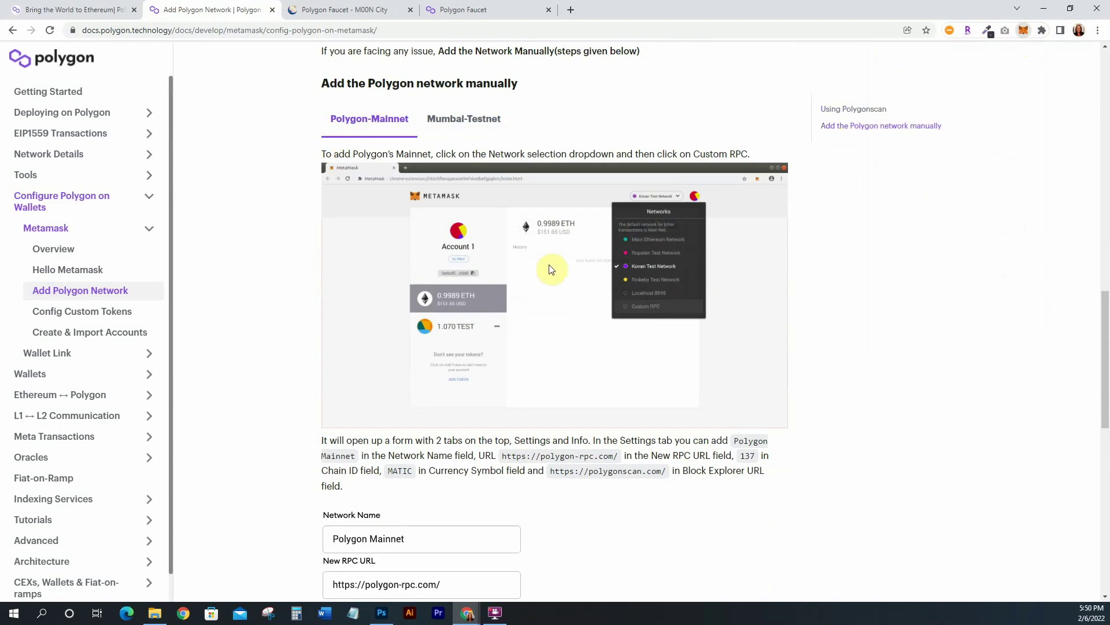
scroll(551, 269, down, 6)
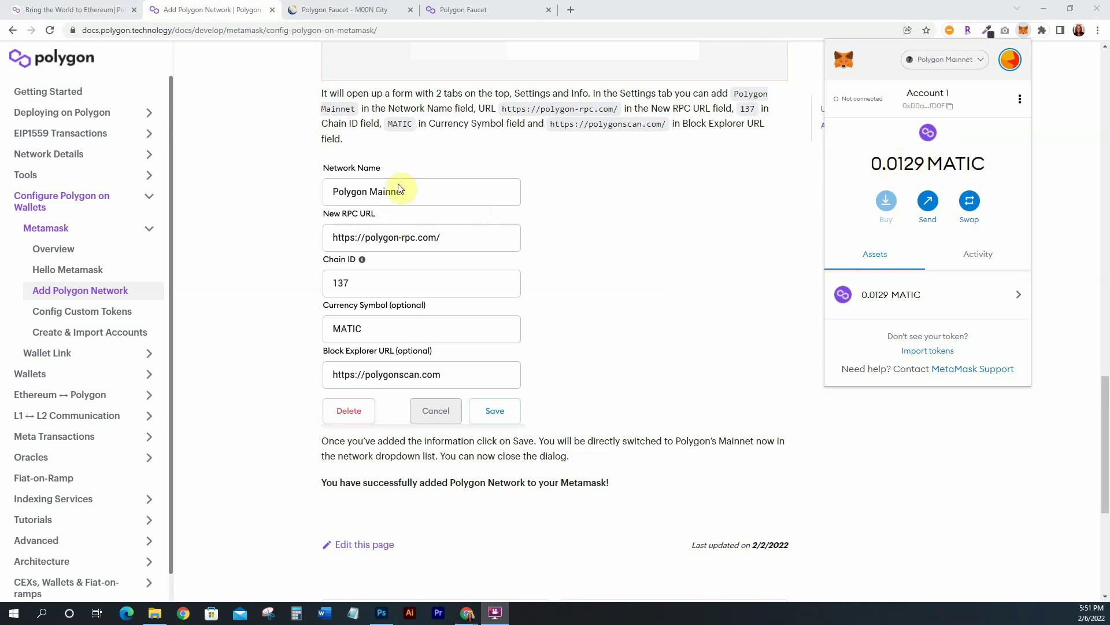
Go to MetaMask Settings > Networks and start a new custom network in its own tab.
click(1009, 65)
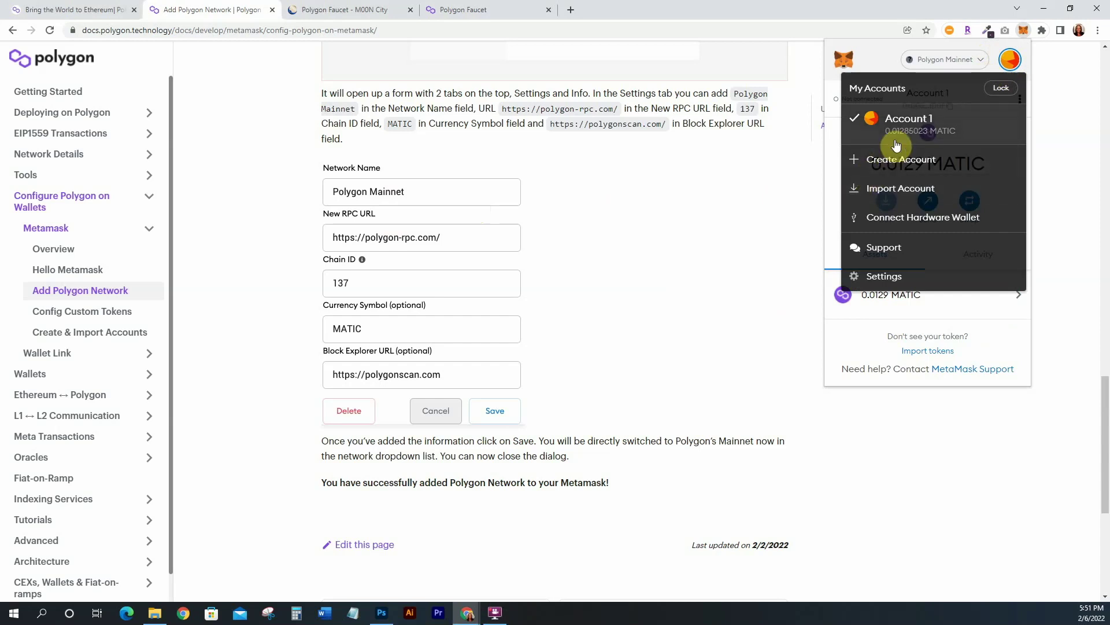
click(886, 278)
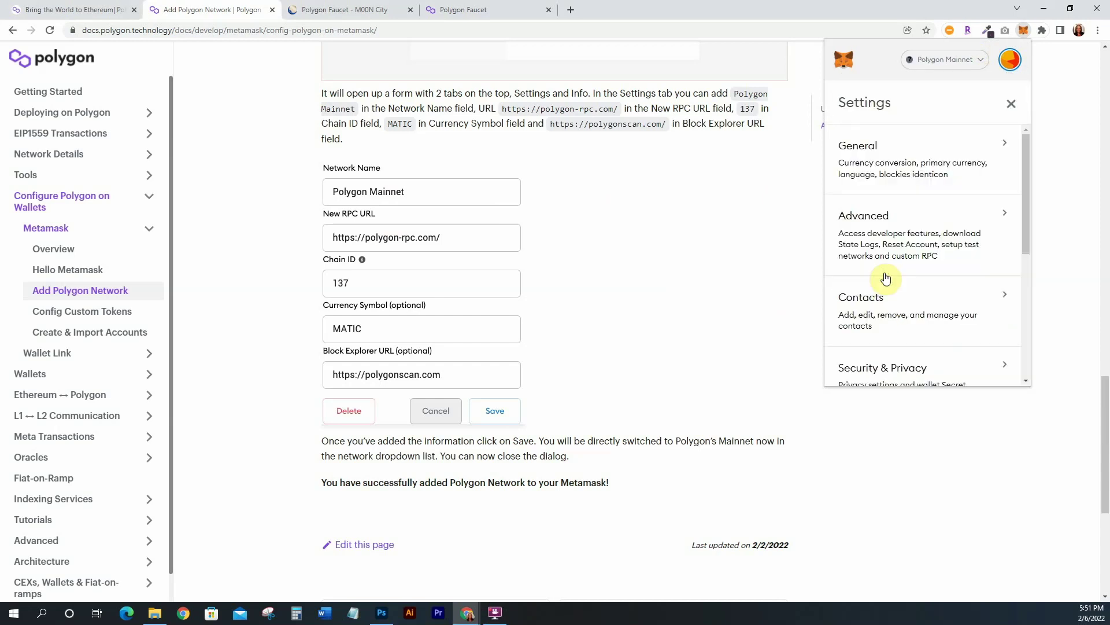
drag(1028, 184, 1027, 279)
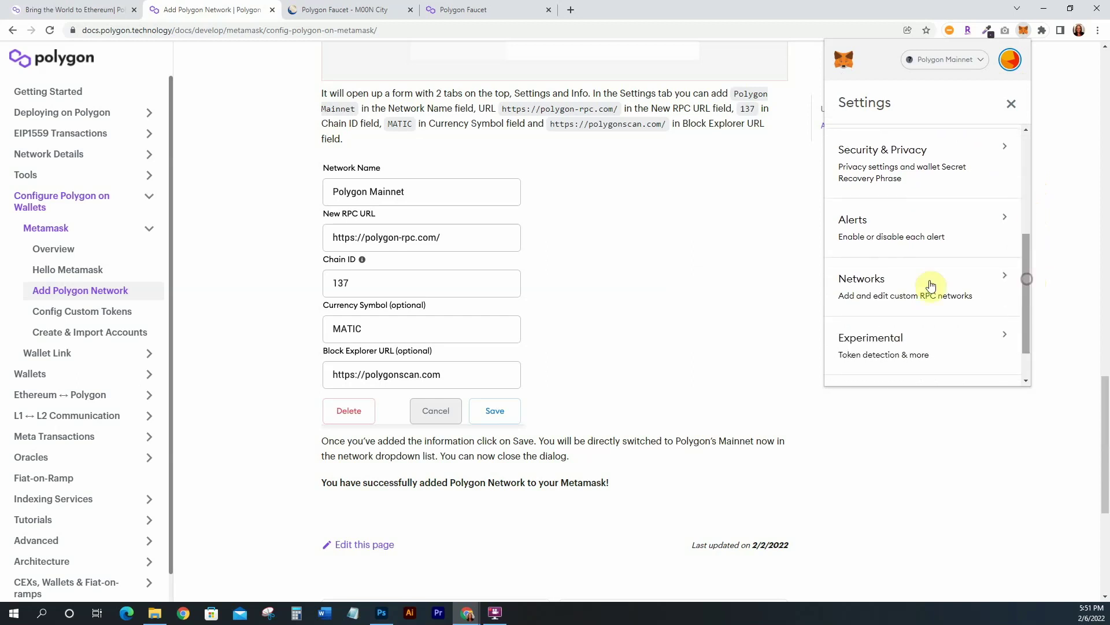
click(883, 281)
drag(1022, 208, 1023, 273)
click(919, 360)
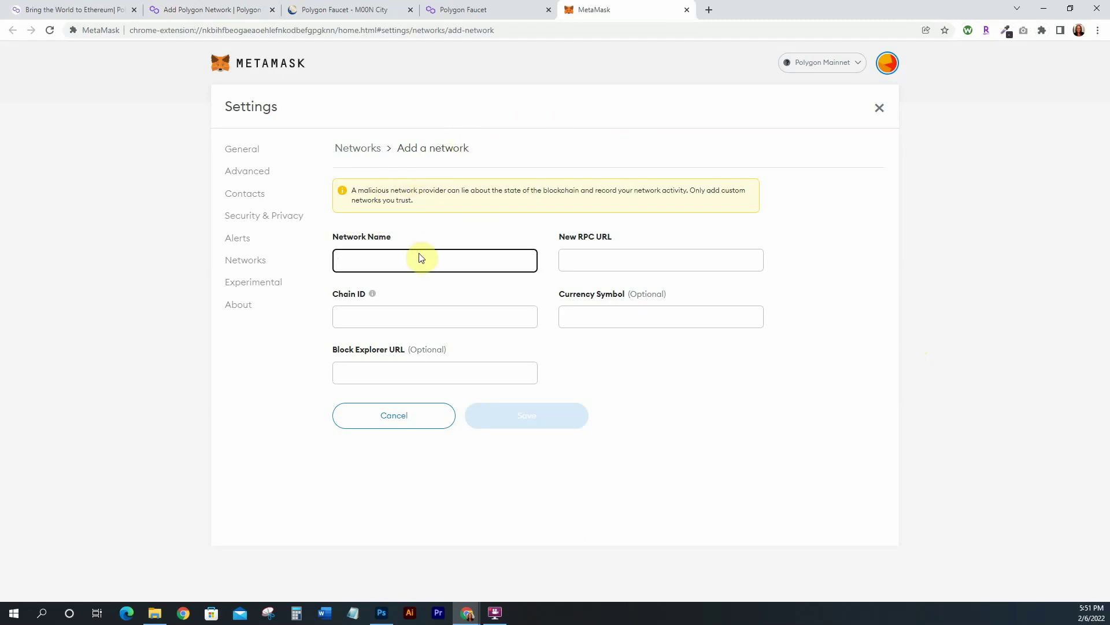
Move between the add-network form and the docs tab, ending on the docs' Mainnet form values.
click(205, 13)
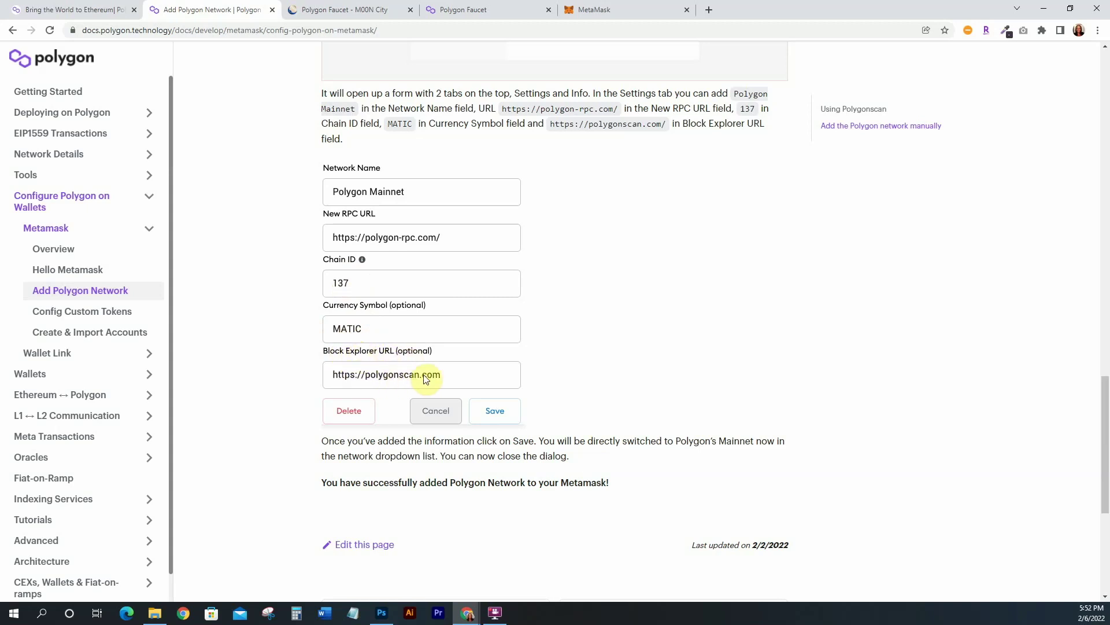
click(598, 10)
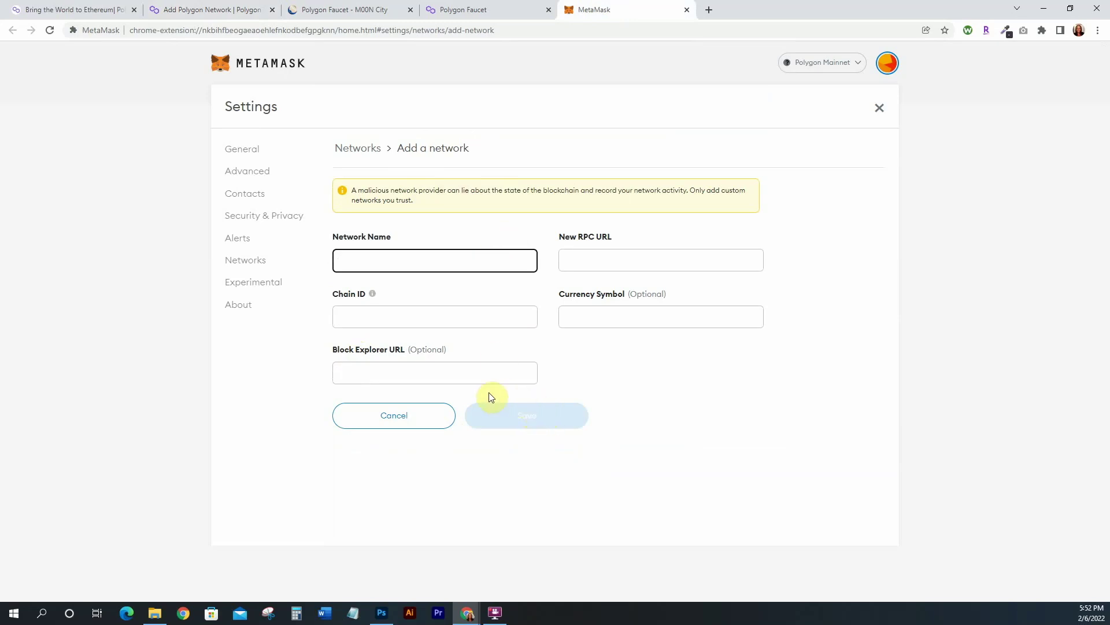
click(459, 146)
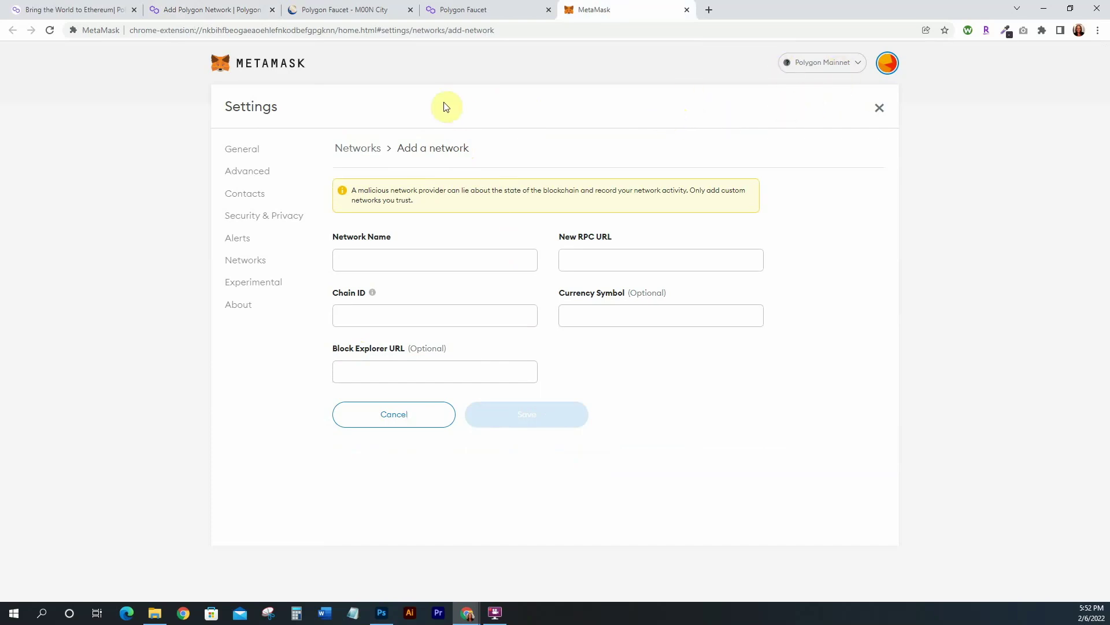
click(189, 6)
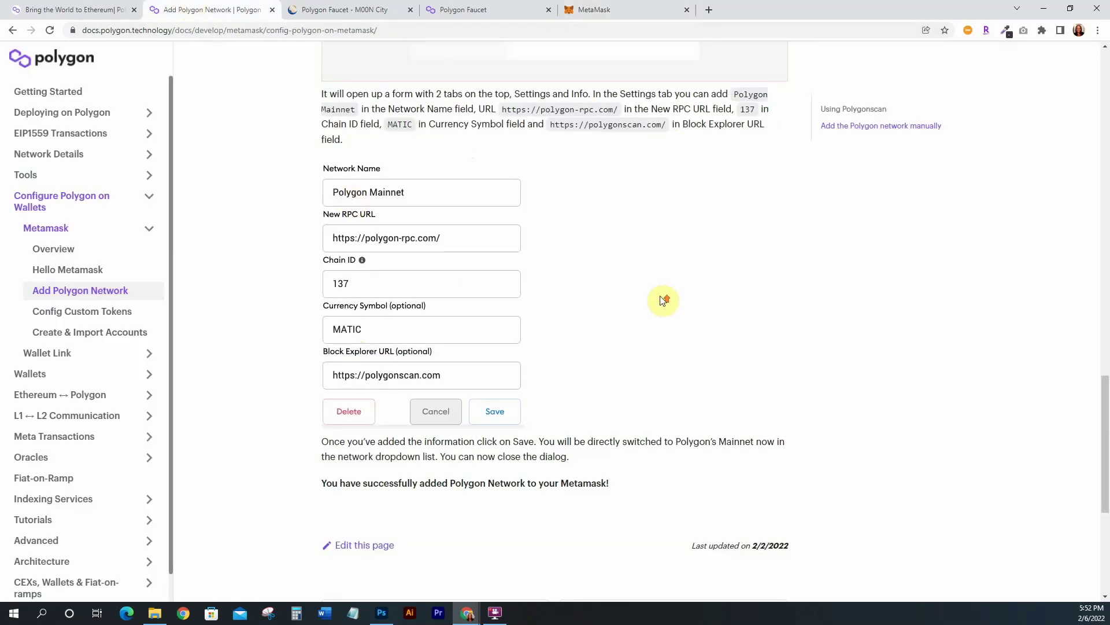
Show the Mumbai-Testnet network values in the docs' manual setup section.
scroll(661, 297, up, 10)
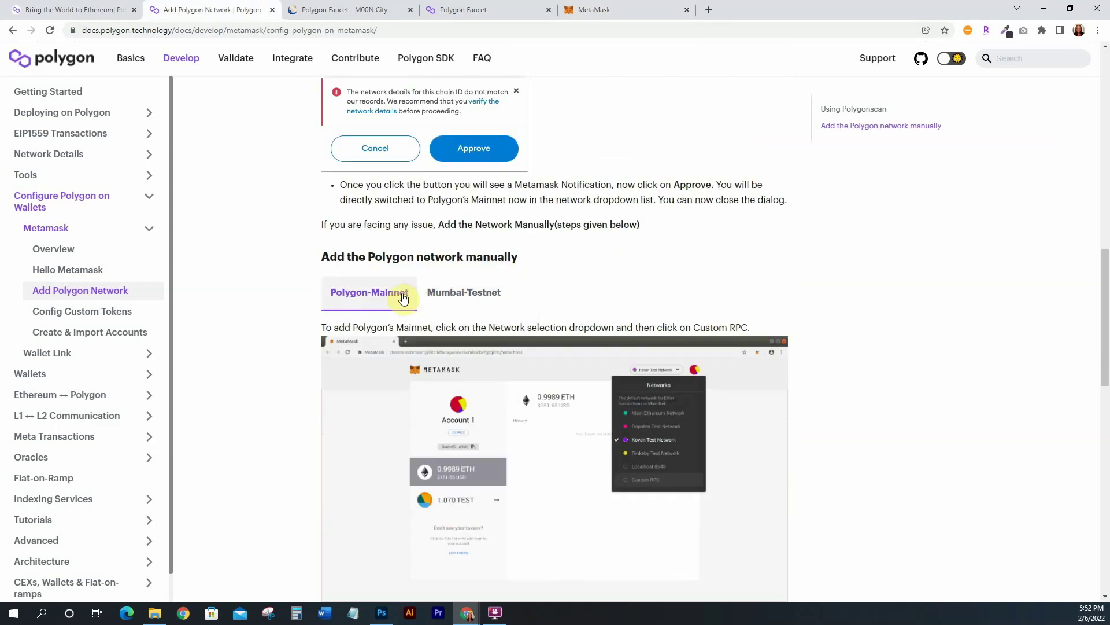
click(466, 298)
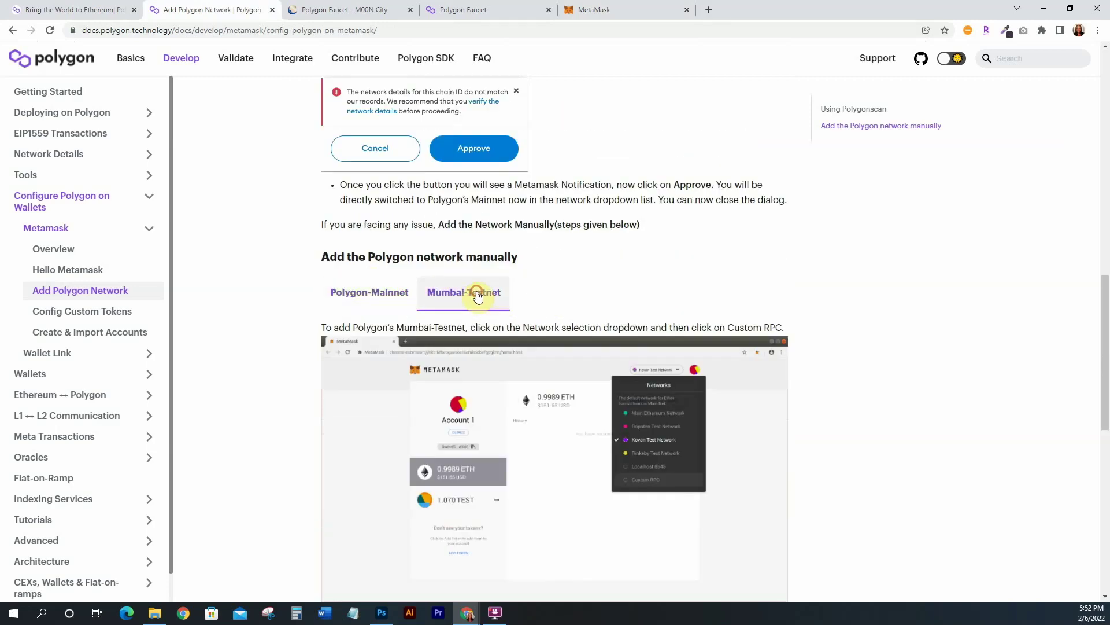
scroll(568, 279, down, 1)
scroll(569, 278, down, 8)
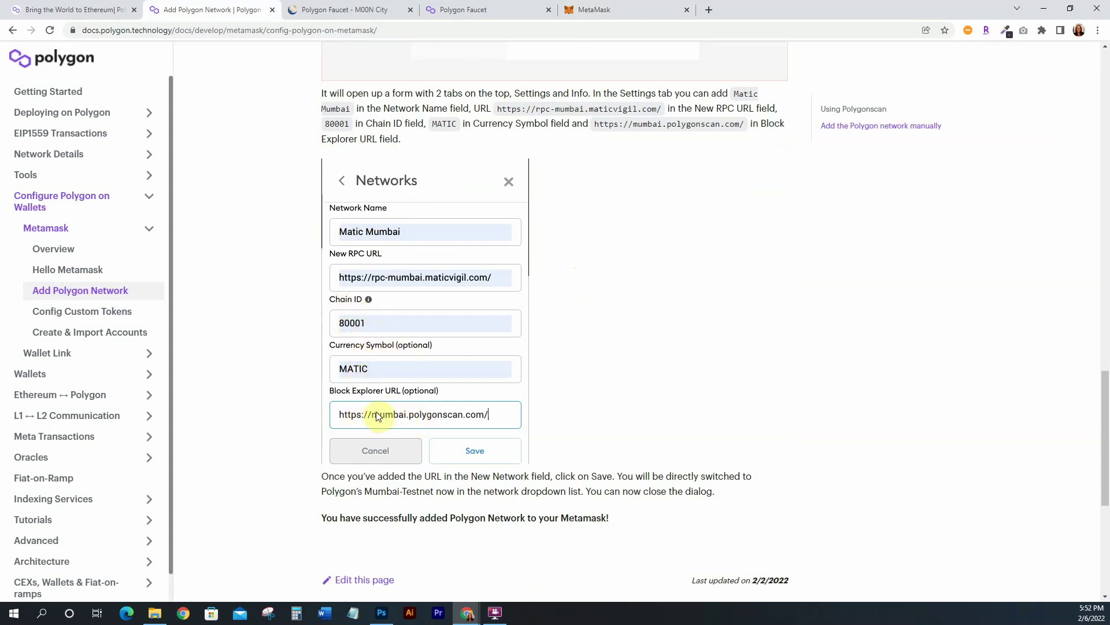
scroll(415, 228, up, 4)
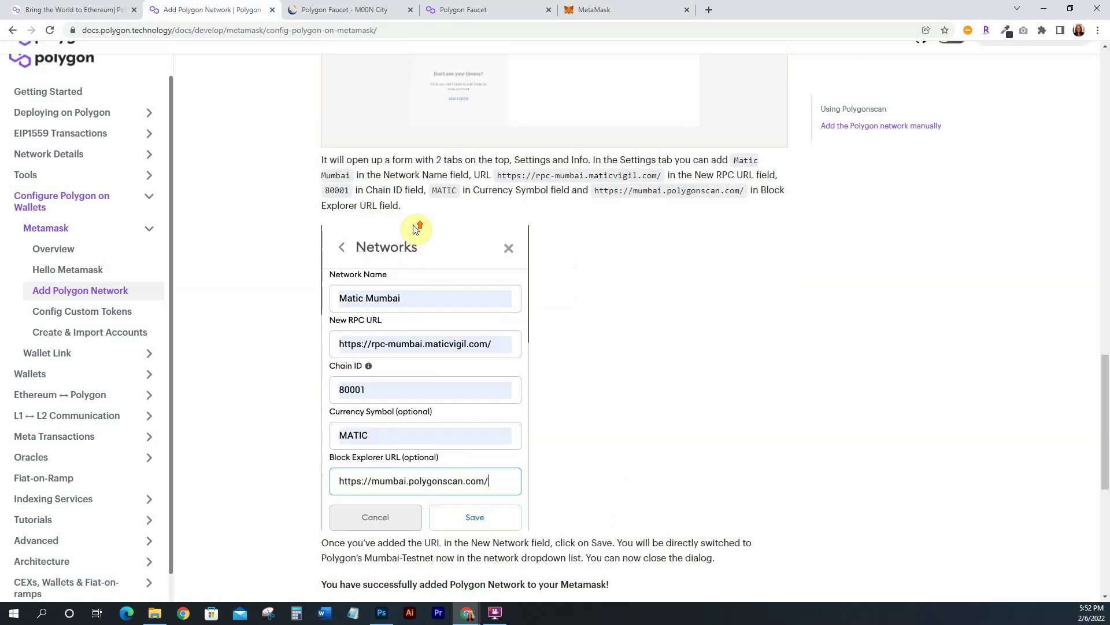
scroll(415, 228, up, 4)
Compare against the Polygon-Mainnet values, return to Mumbai-Testnet, then go back to MetaMask's add-network form.
click(359, 236)
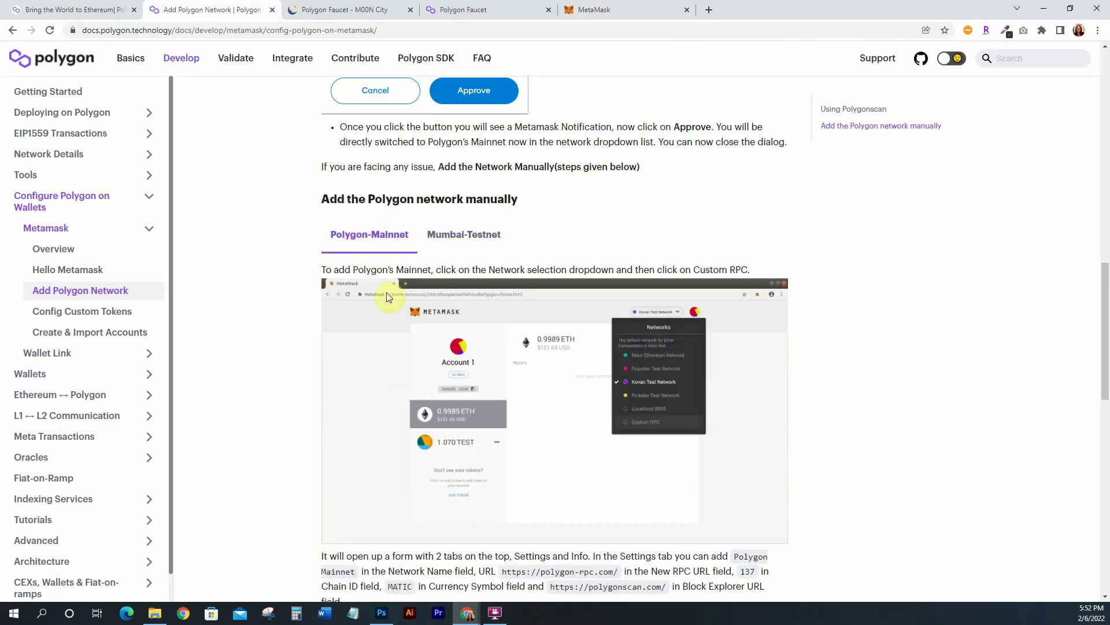
scroll(386, 293, down, 1)
scroll(428, 322, down, 5)
scroll(440, 300, up, 6)
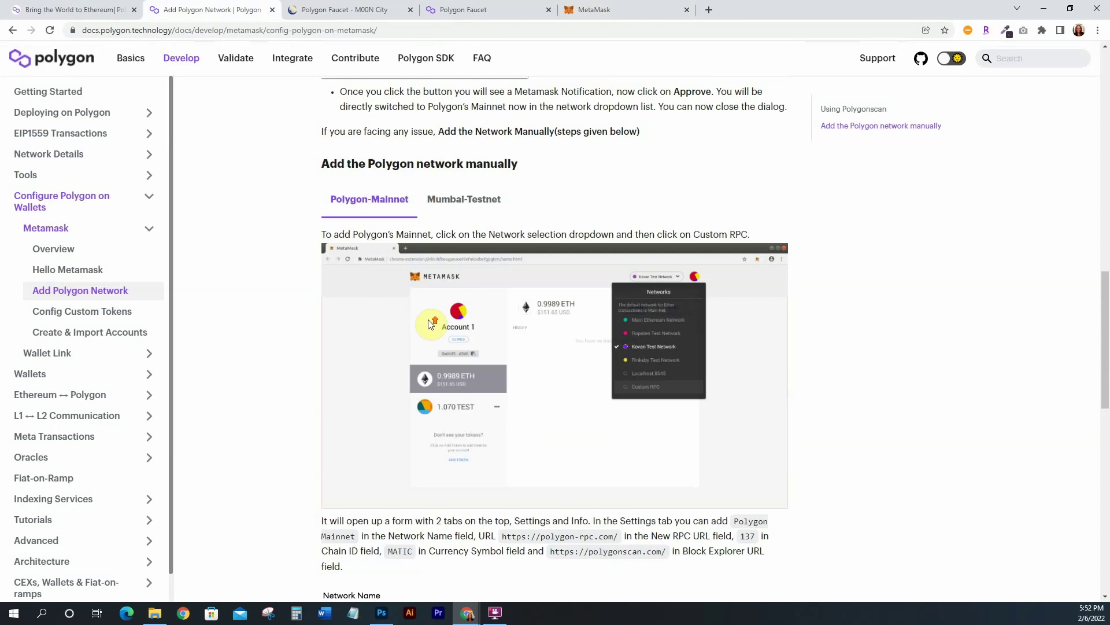
click(453, 249)
scroll(489, 323, down, 9)
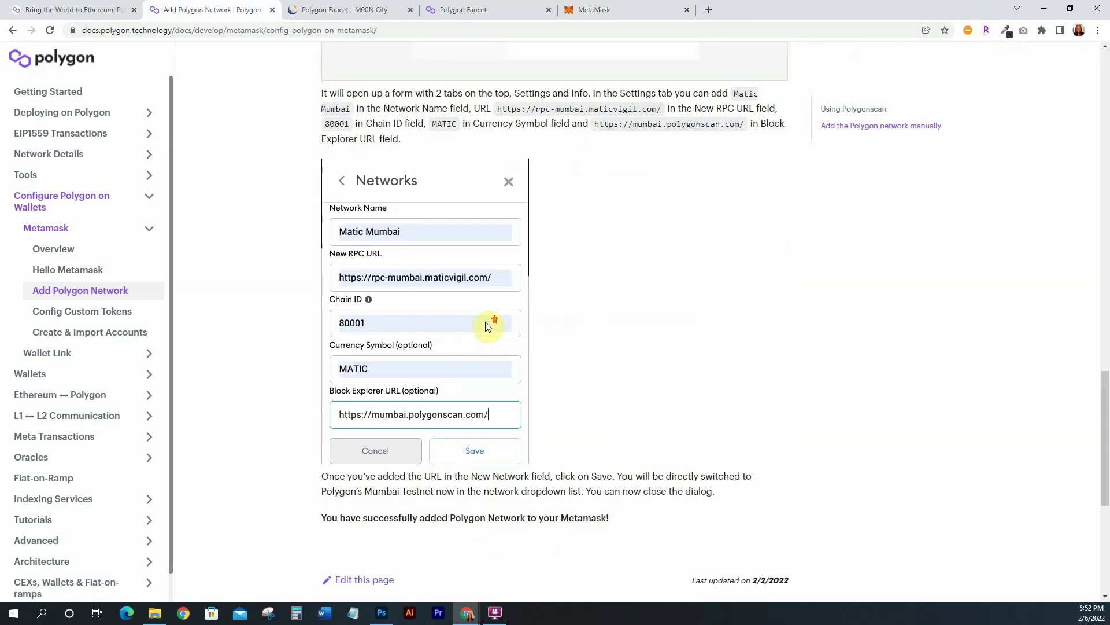
click(605, 10)
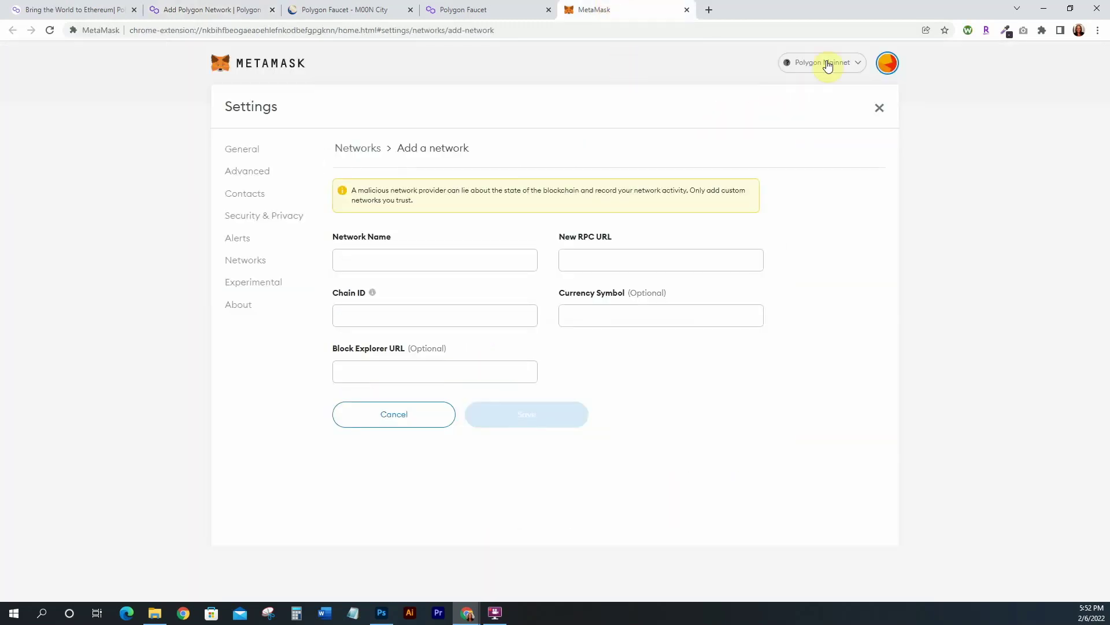
Switch the wallet to Matic Mumbai and close the MetaMask tab, leaving the Polygon Faucet form.
click(859, 65)
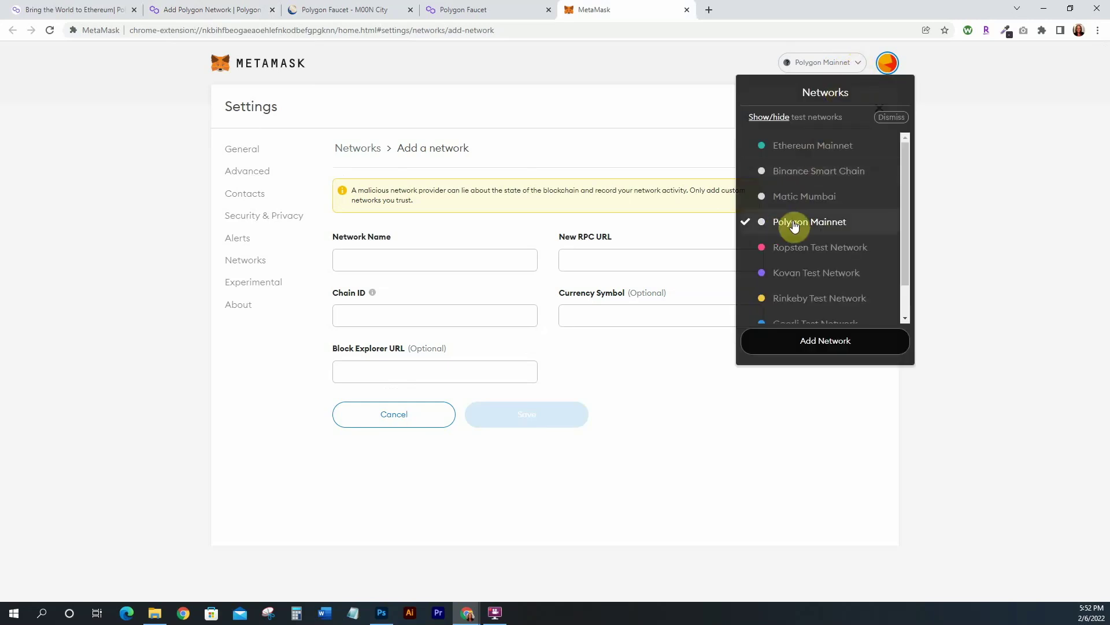
click(799, 199)
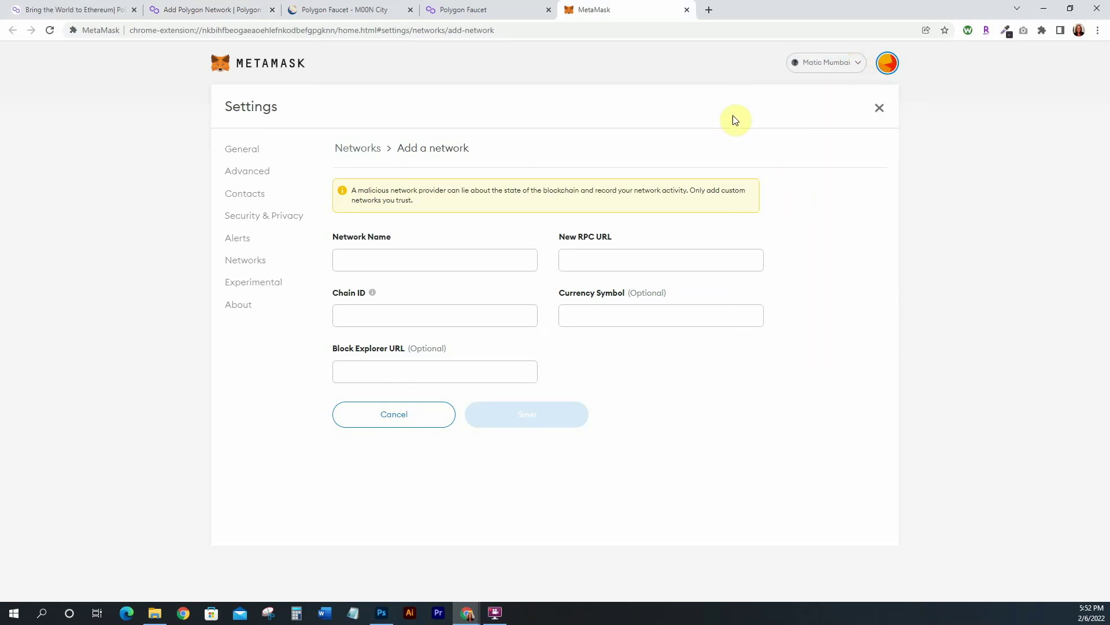
click(455, 10)
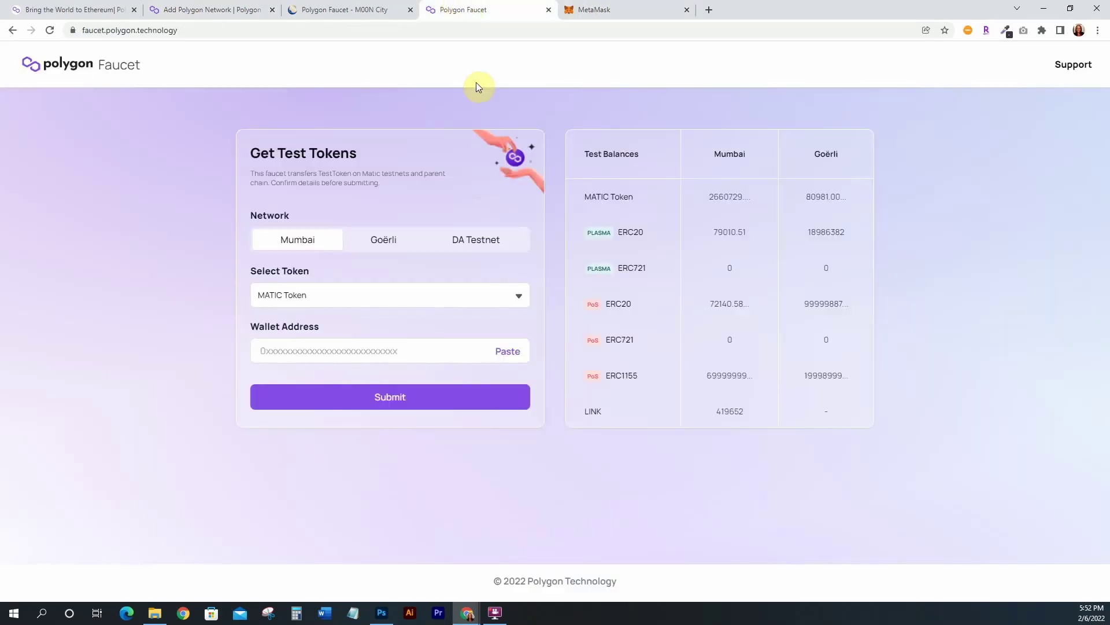
click(199, 8)
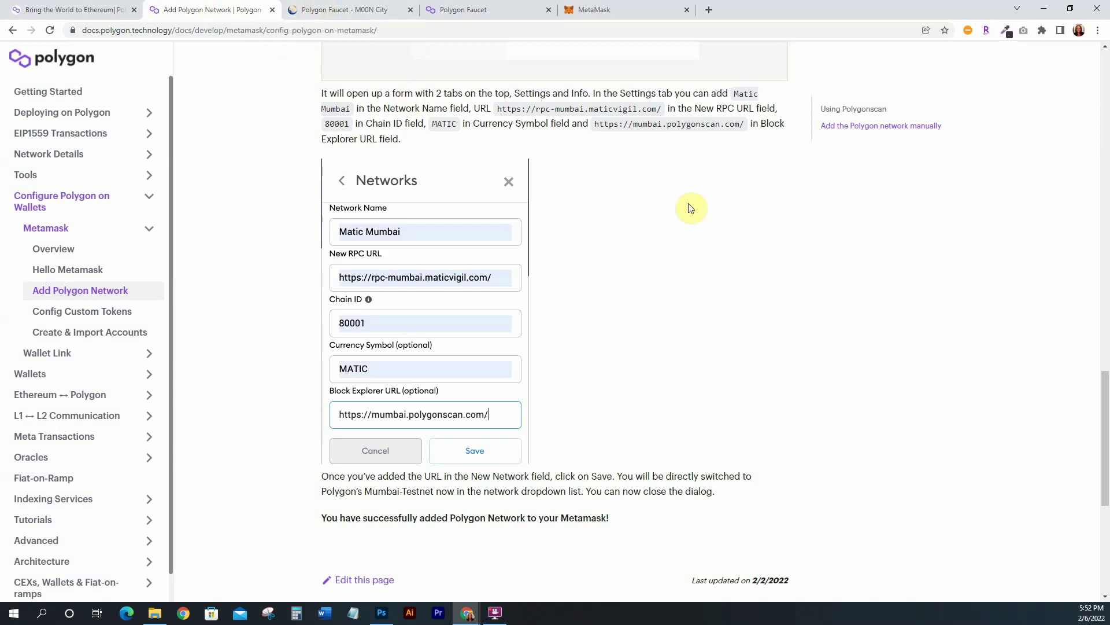
click(670, 11)
click(687, 10)
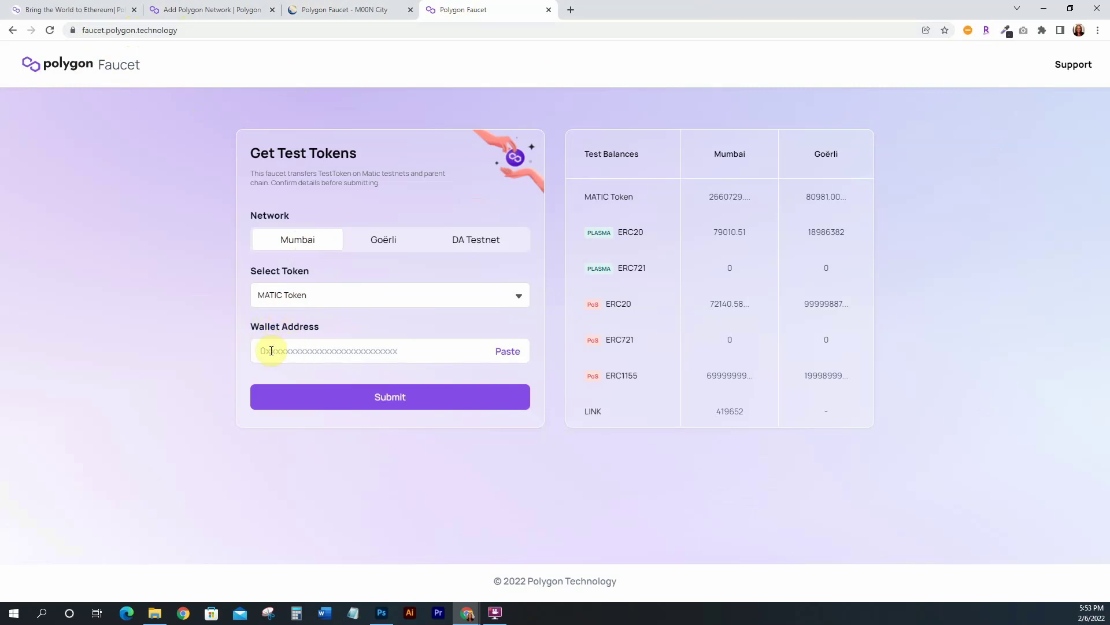
Copy Account 1's address in MetaMask and paste it into the faucet's Wallet Address field.
click(1042, 30)
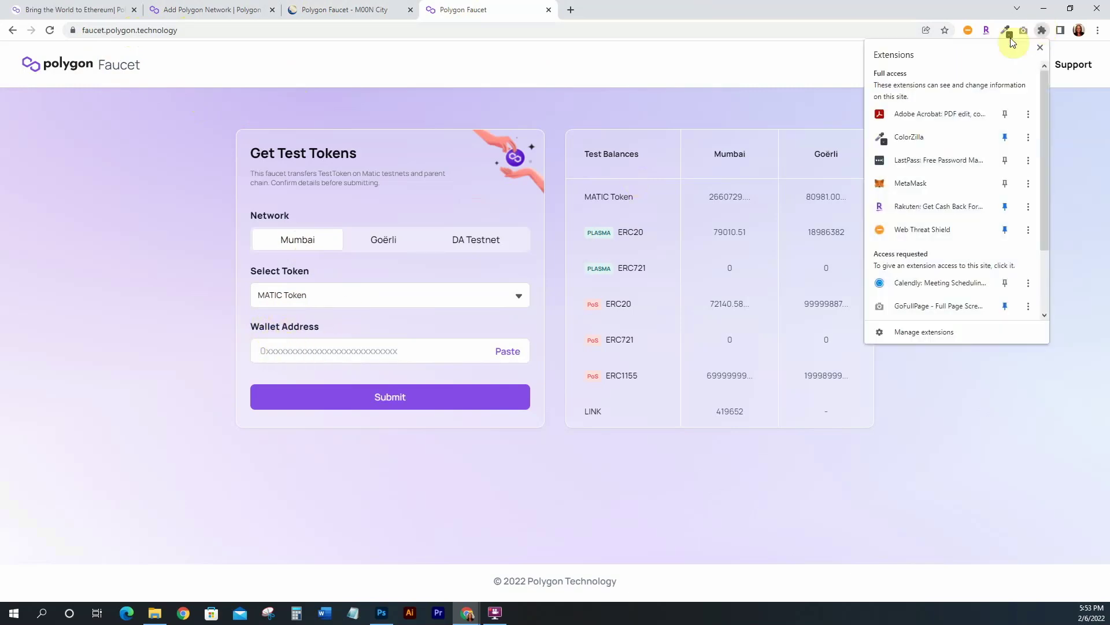
click(907, 183)
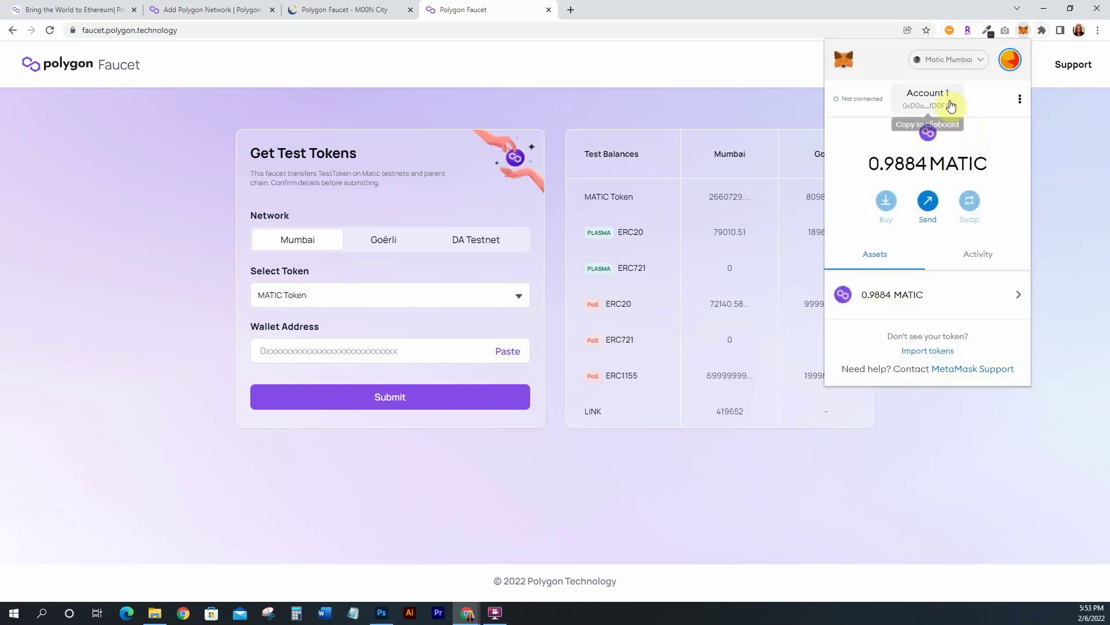
click(957, 59)
click(960, 58)
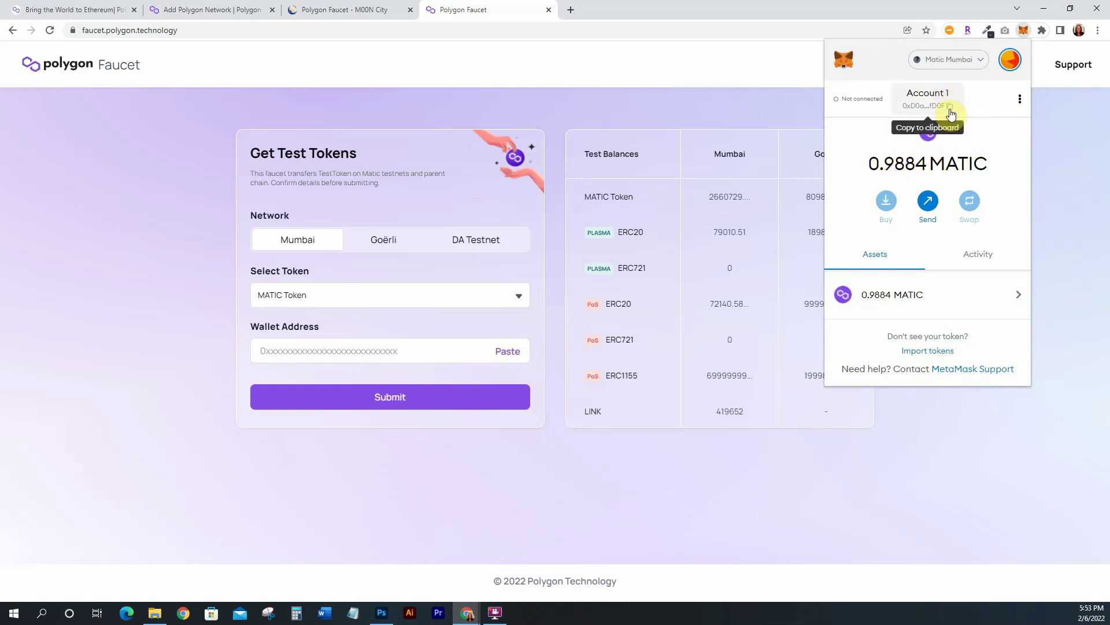
click(951, 107)
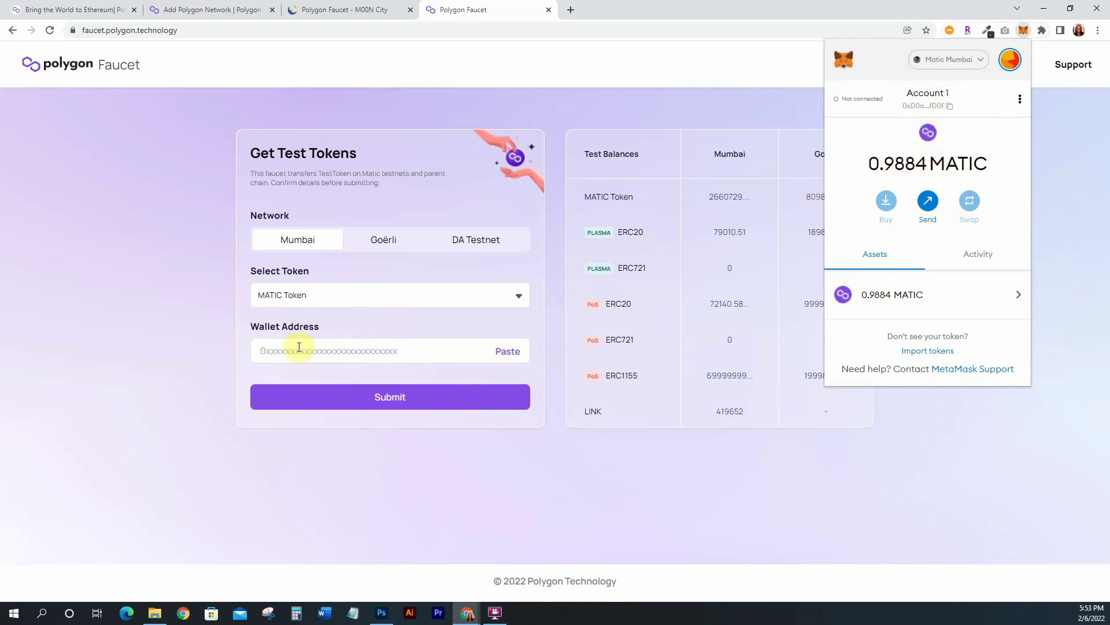
click(297, 348)
key(ctrl+v)
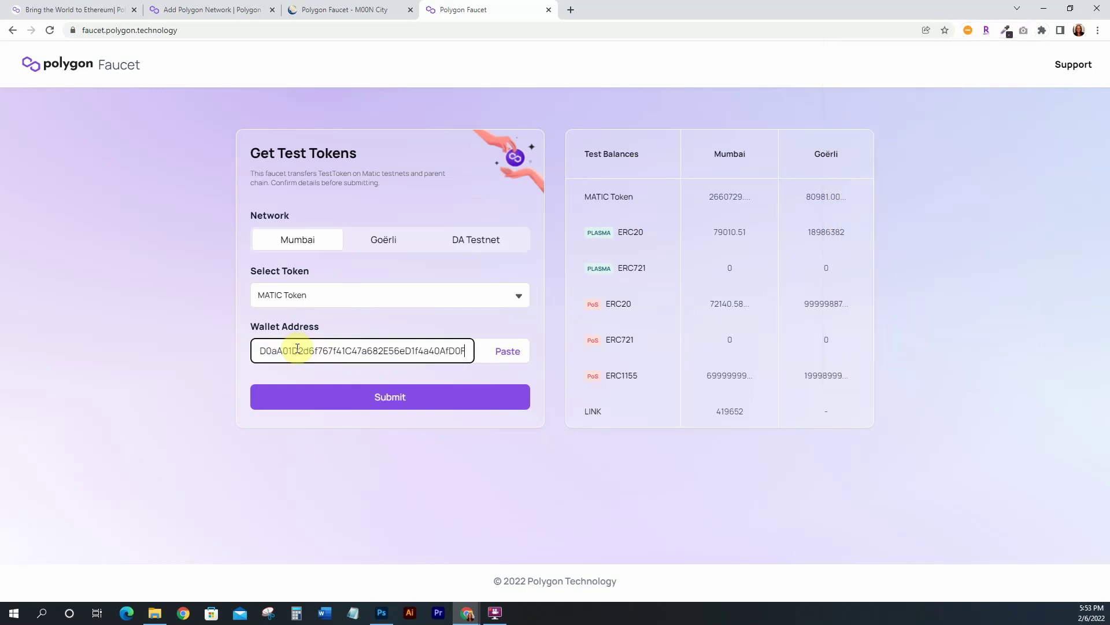
click(193, 359)
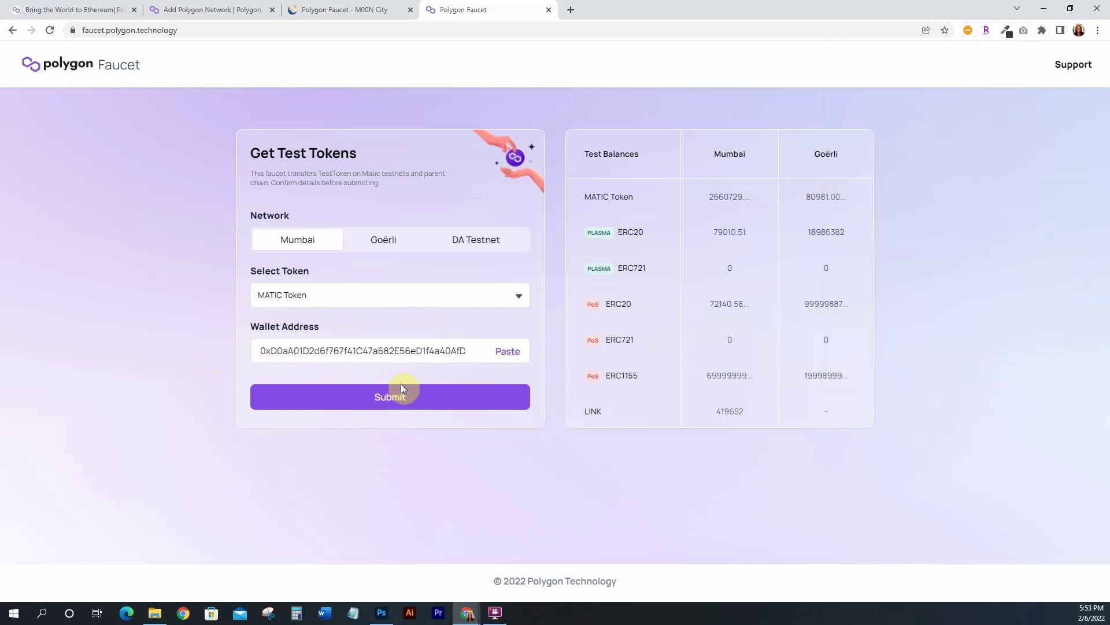
Submit and confirm the 1 MATIC Token request on Mumbai, then dismiss the Request Submitted message.
click(388, 399)
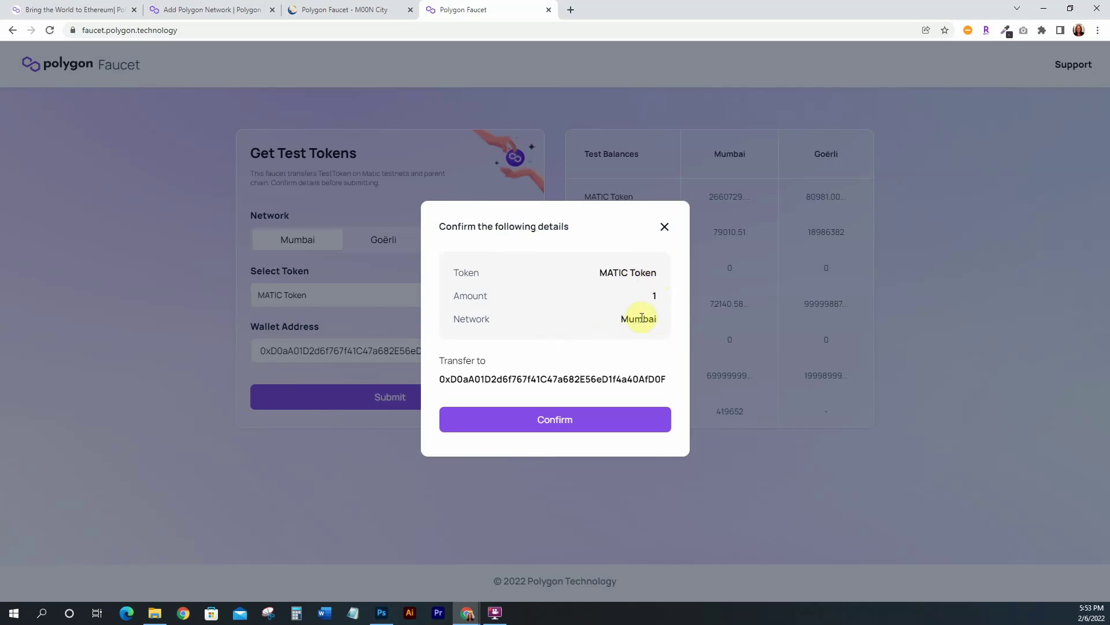
click(555, 421)
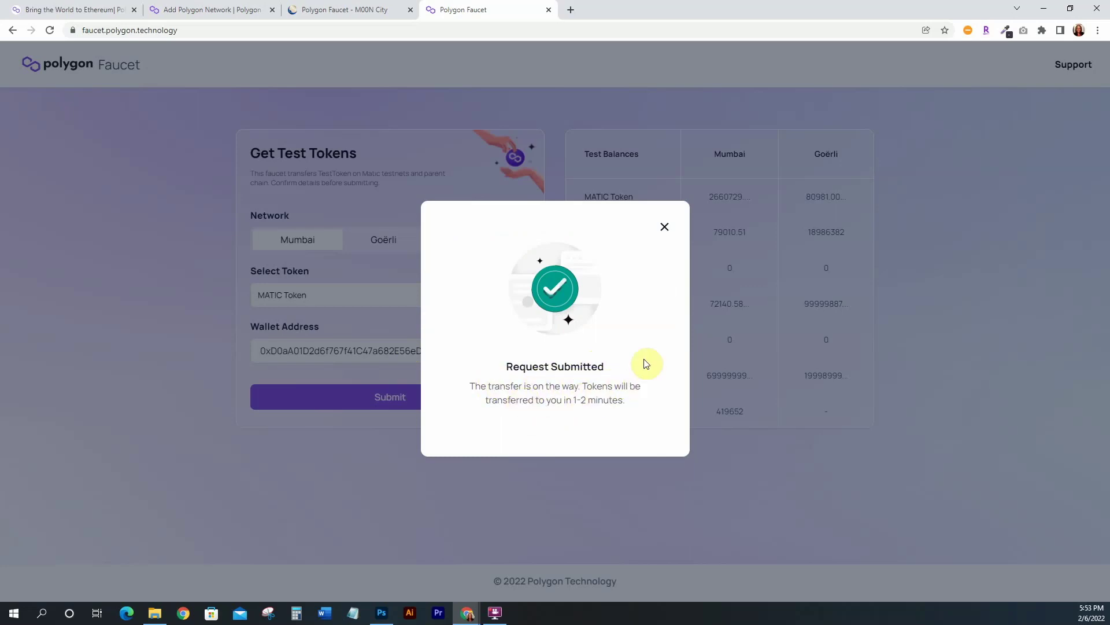
click(665, 227)
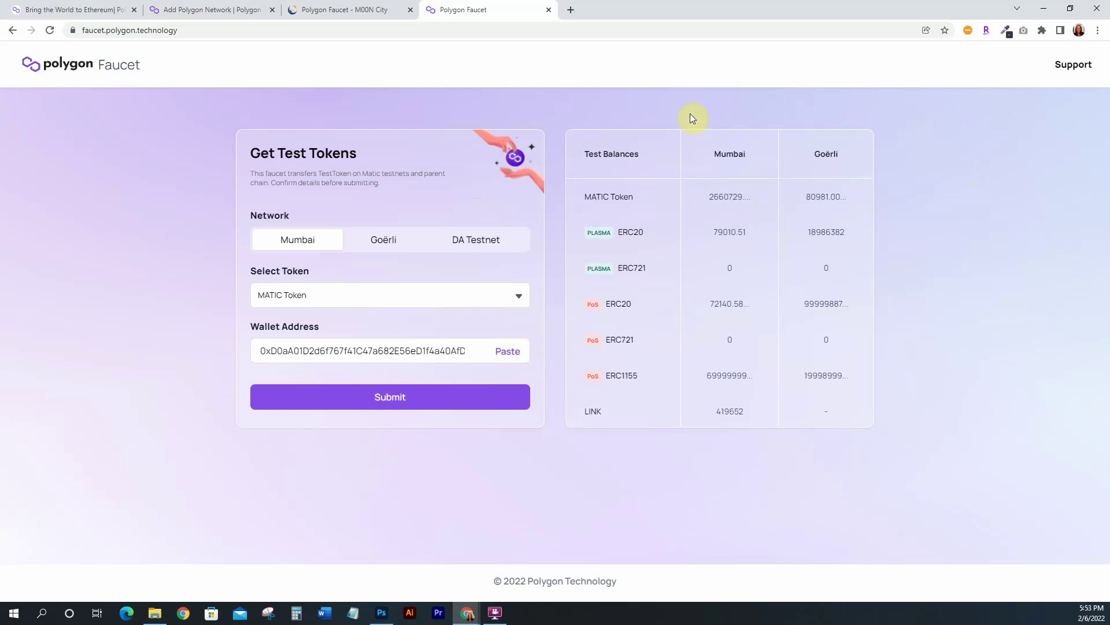
Check the MetaMask balance, then reopen it with Alt+Shift+M to see 1.4884 MATIC.
click(1042, 30)
click(929, 182)
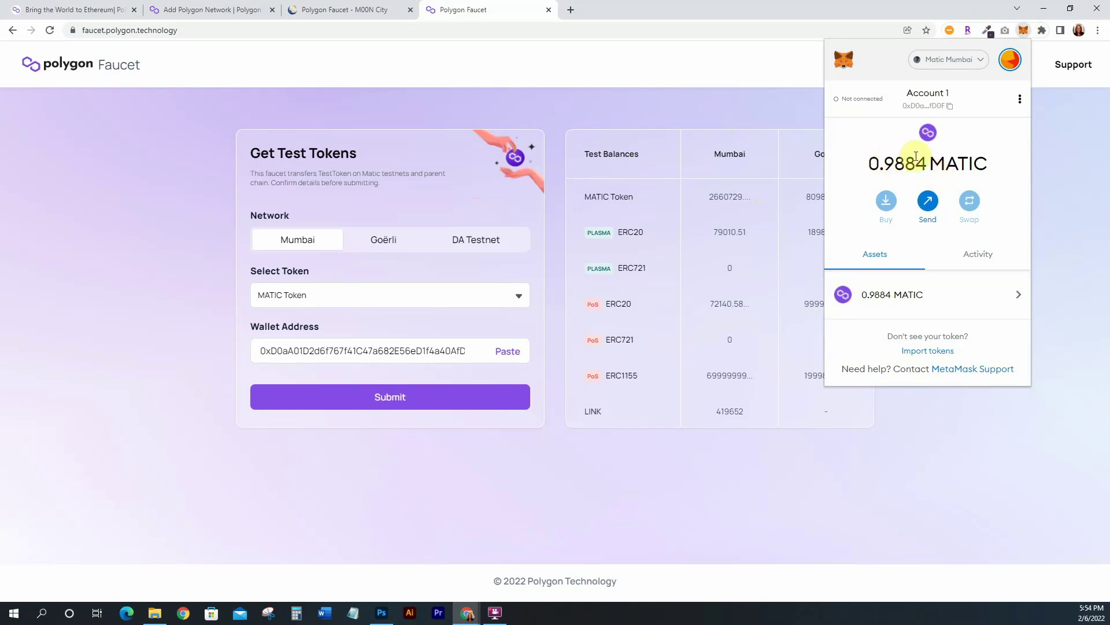
click(1036, 150)
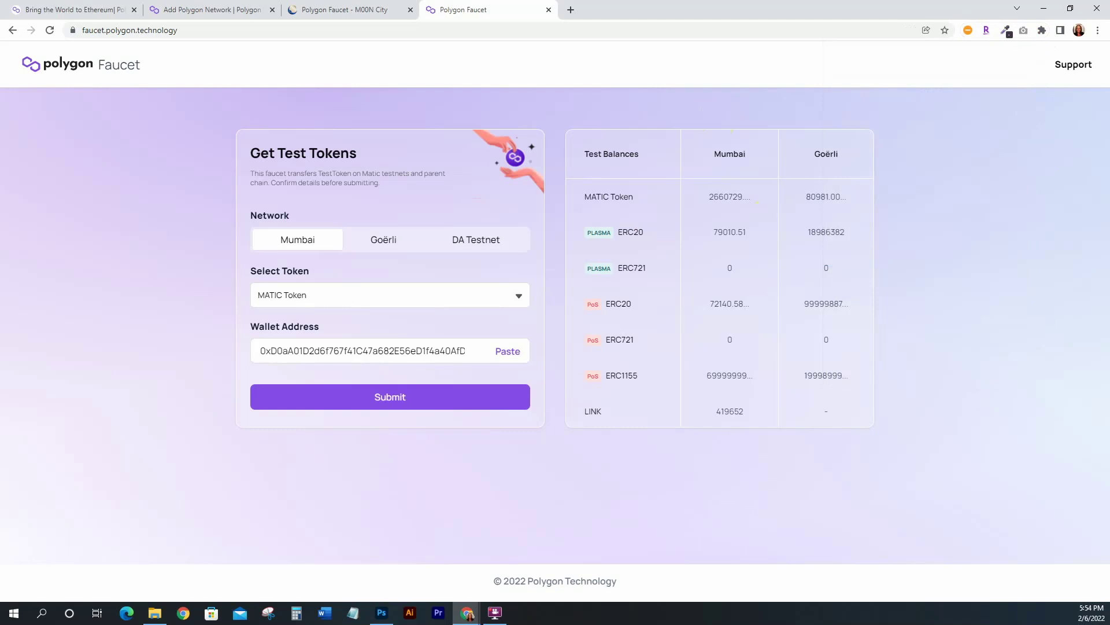
key(alt+shift+m)
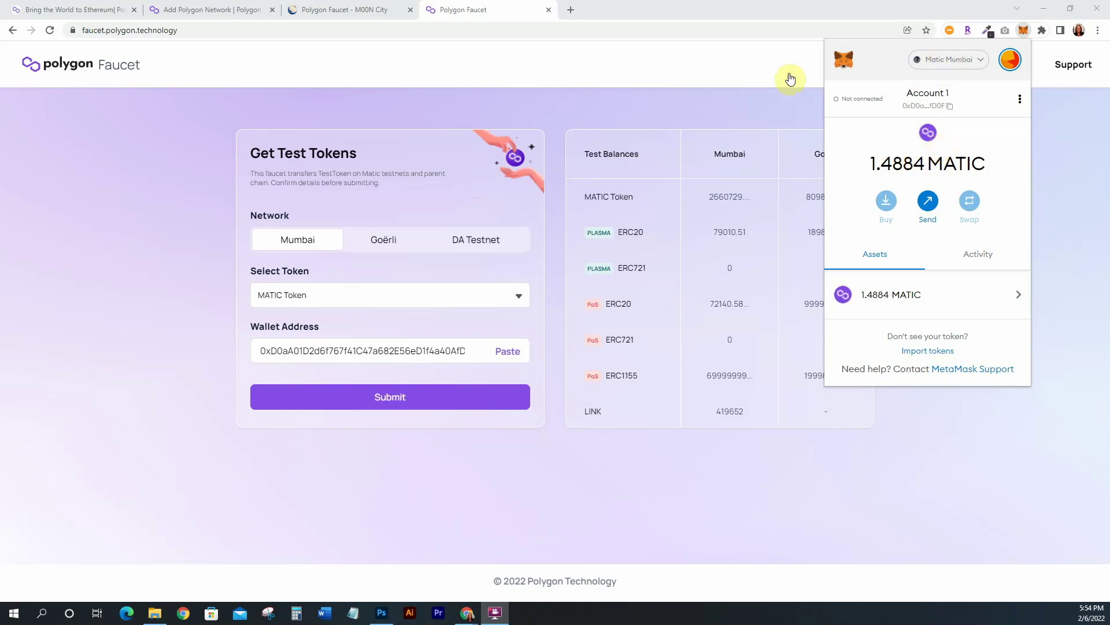
click(734, 108)
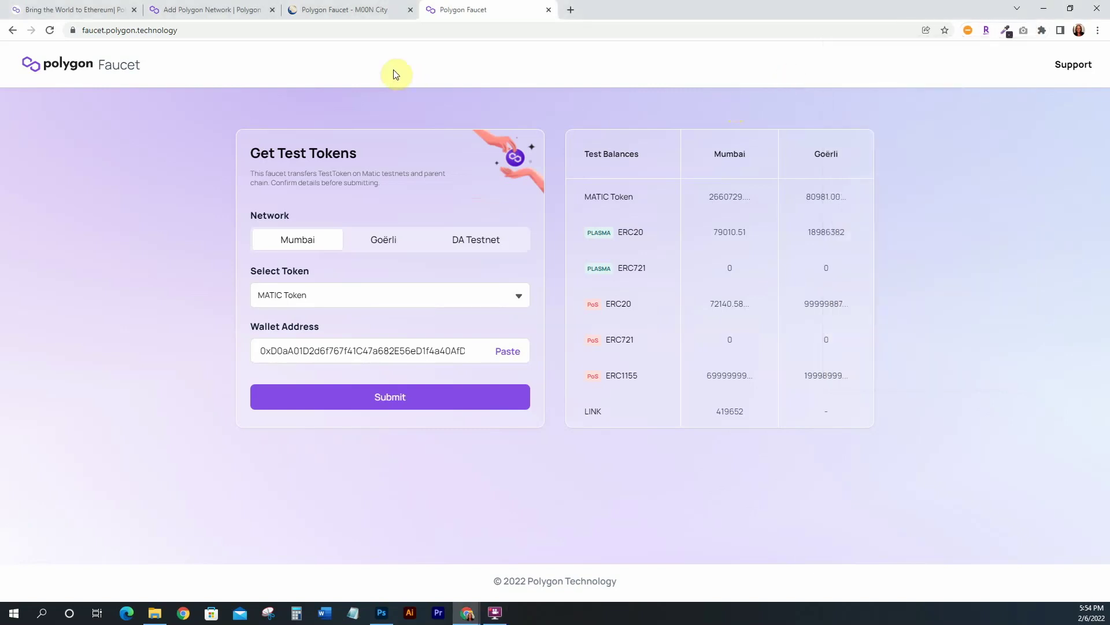
On the MOON City faucet tab, switch MetaMask to Polygon Mainnet, showing 0.0129 MATIC.
click(329, 10)
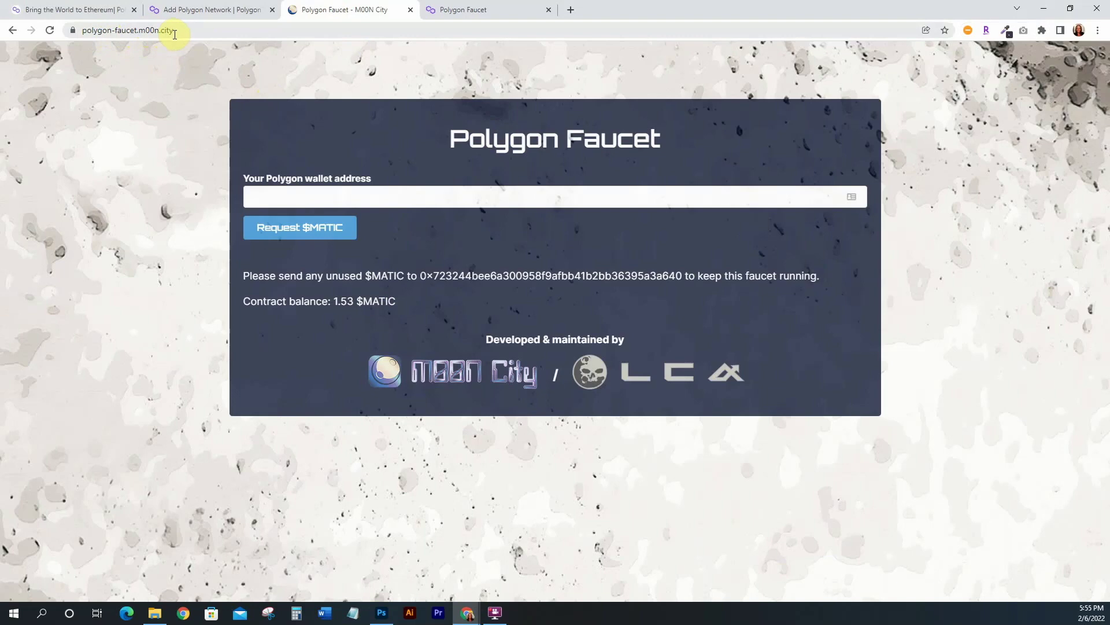
click(183, 129)
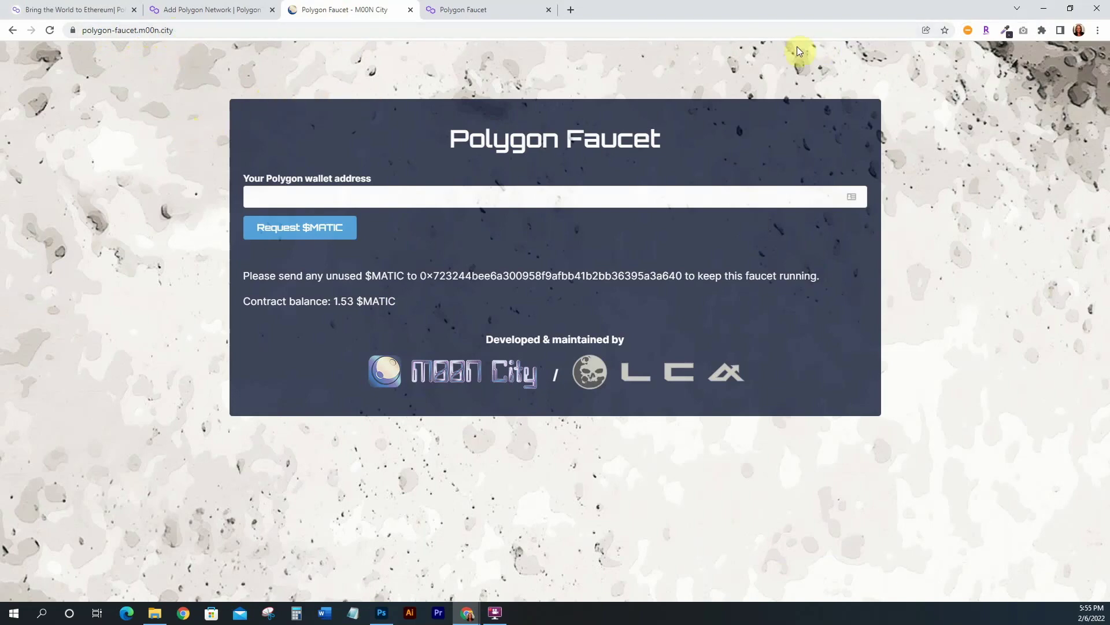
click(1042, 30)
click(920, 183)
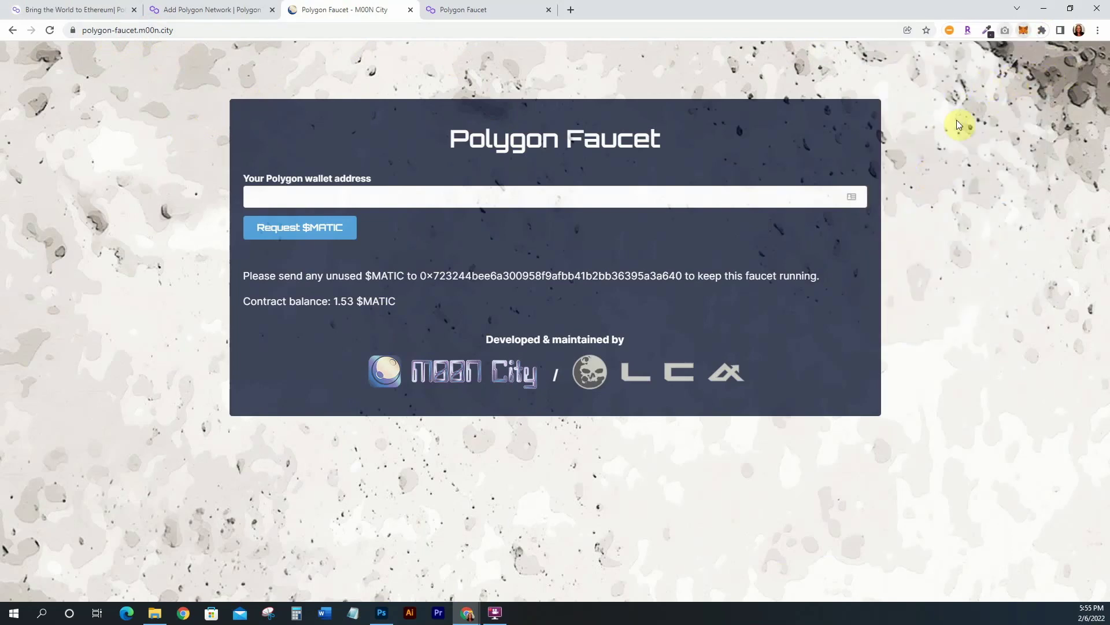
click(974, 60)
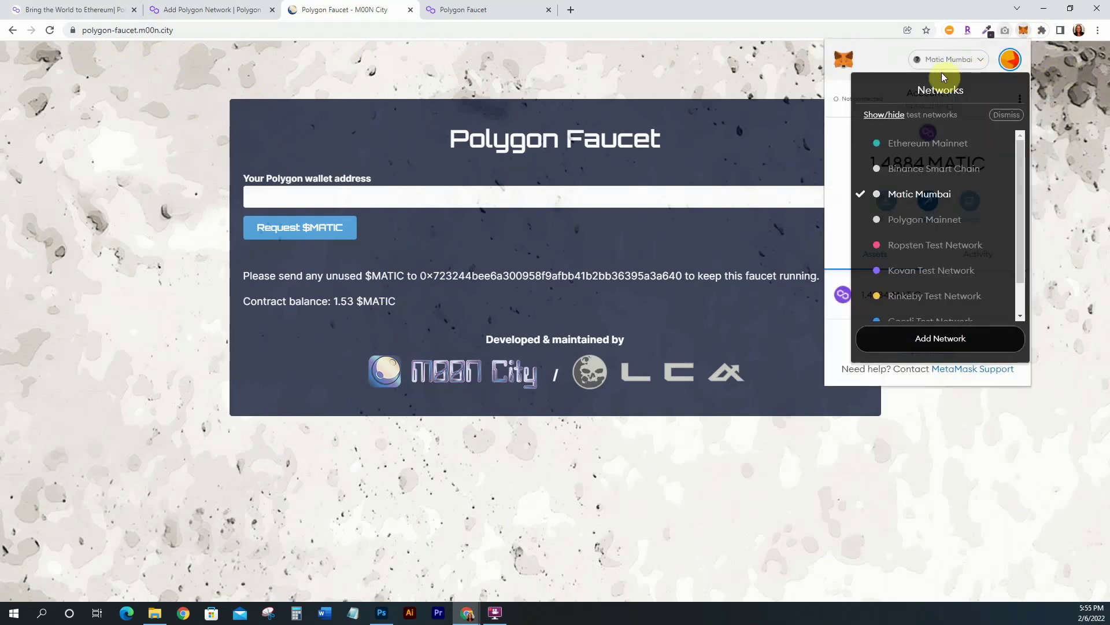
click(910, 226)
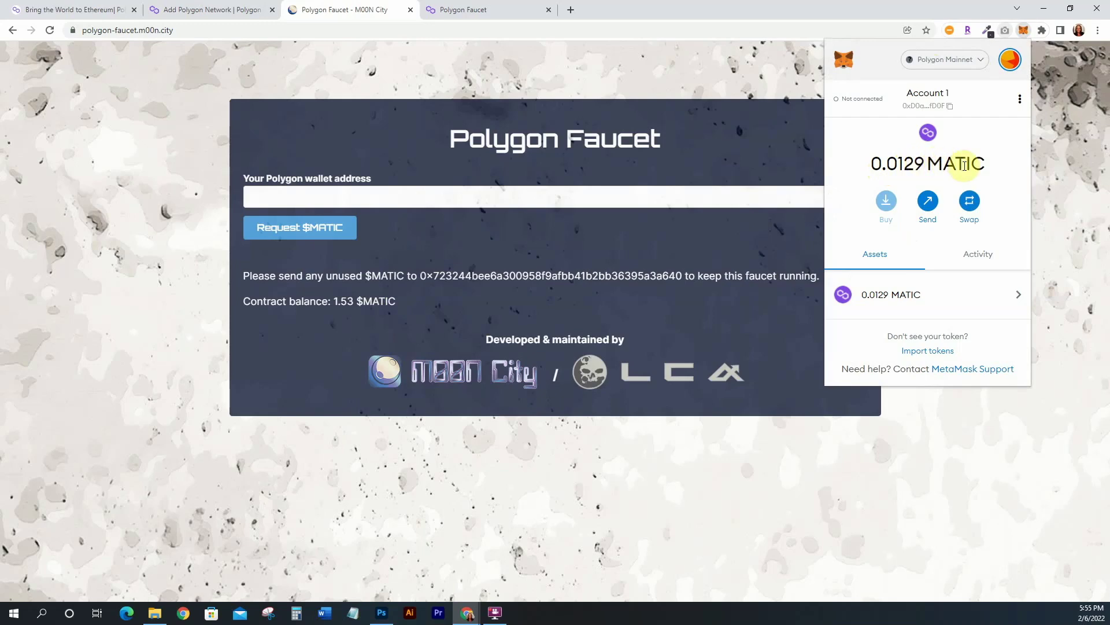
Paste the MetaMask wallet address into the MOON City faucet and request $MATIC.
click(952, 109)
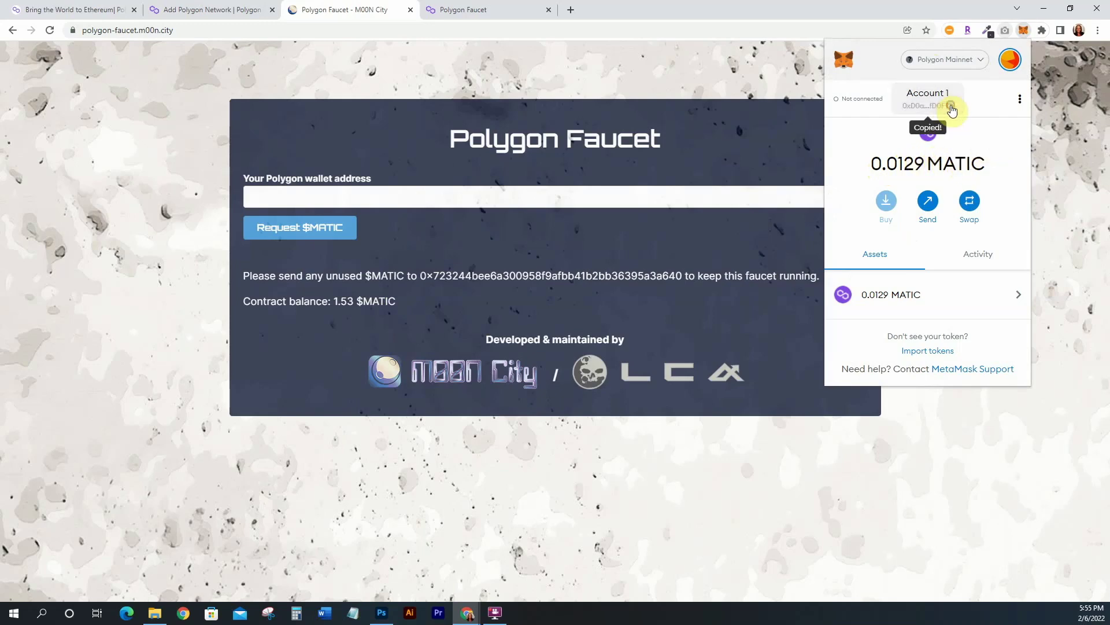
click(317, 197)
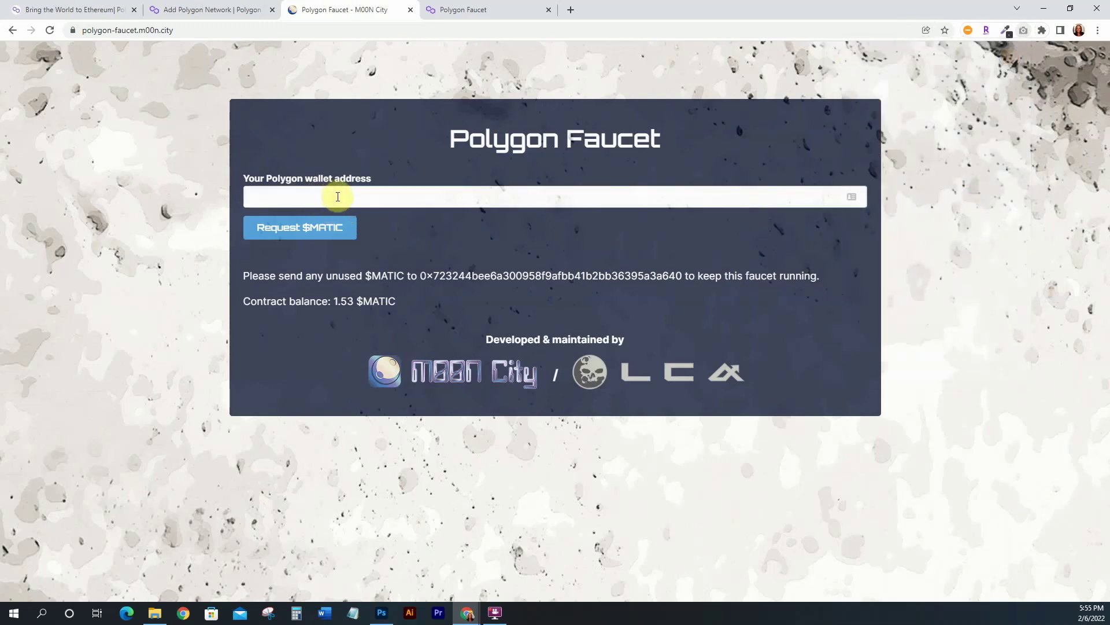
key(ctrl+v)
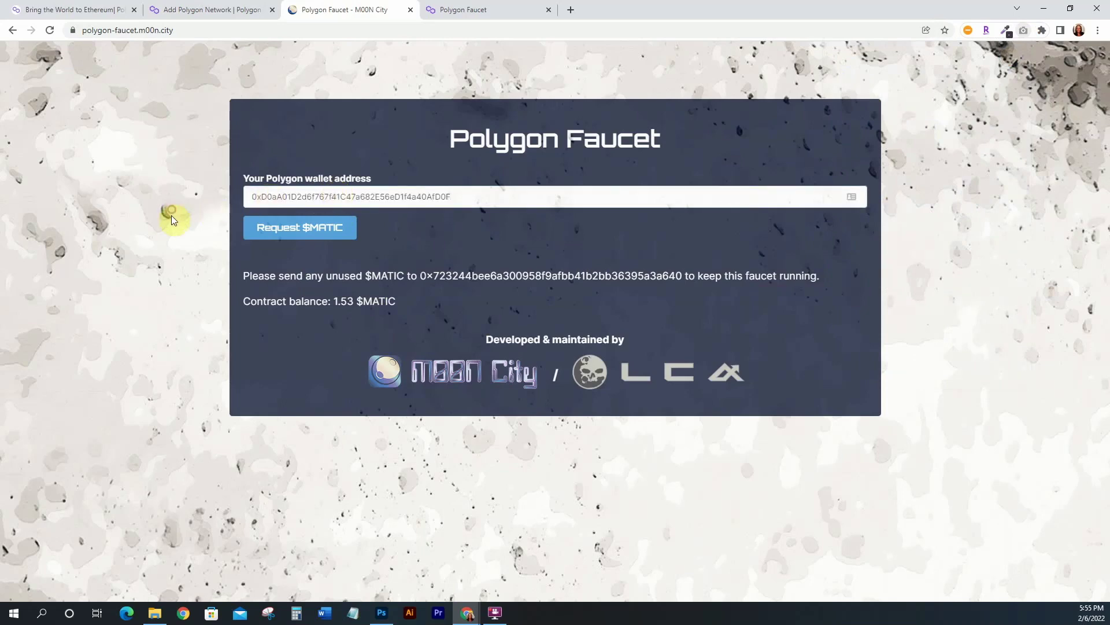
click(293, 229)
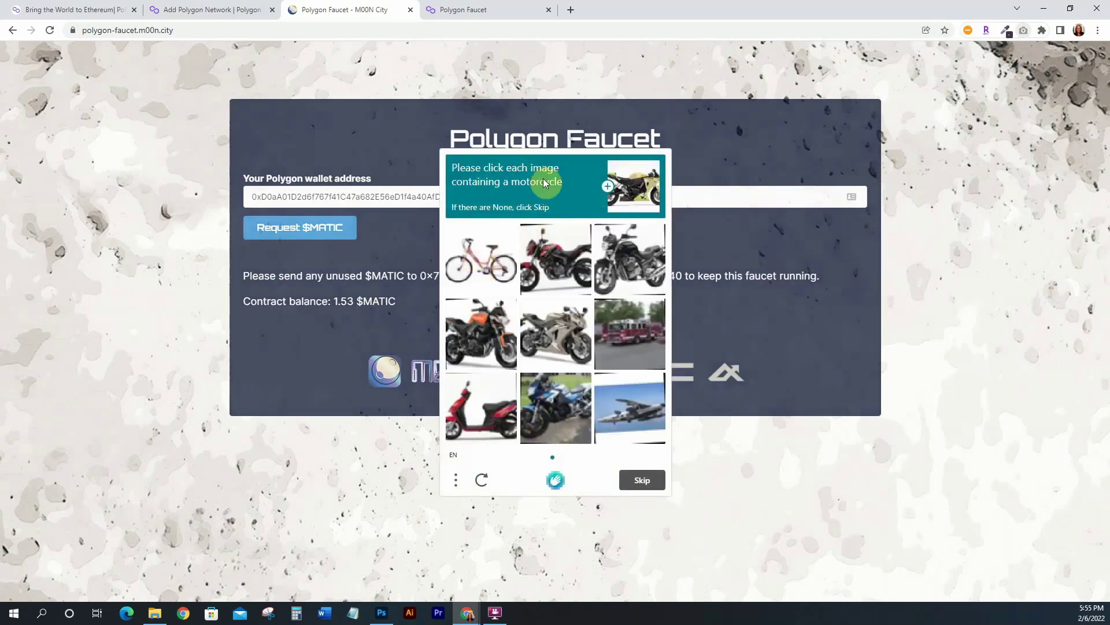
Select the six motorcycle images in the first image-check set and continue.
click(549, 267)
click(630, 260)
click(555, 330)
click(486, 335)
click(555, 405)
click(488, 401)
click(636, 478)
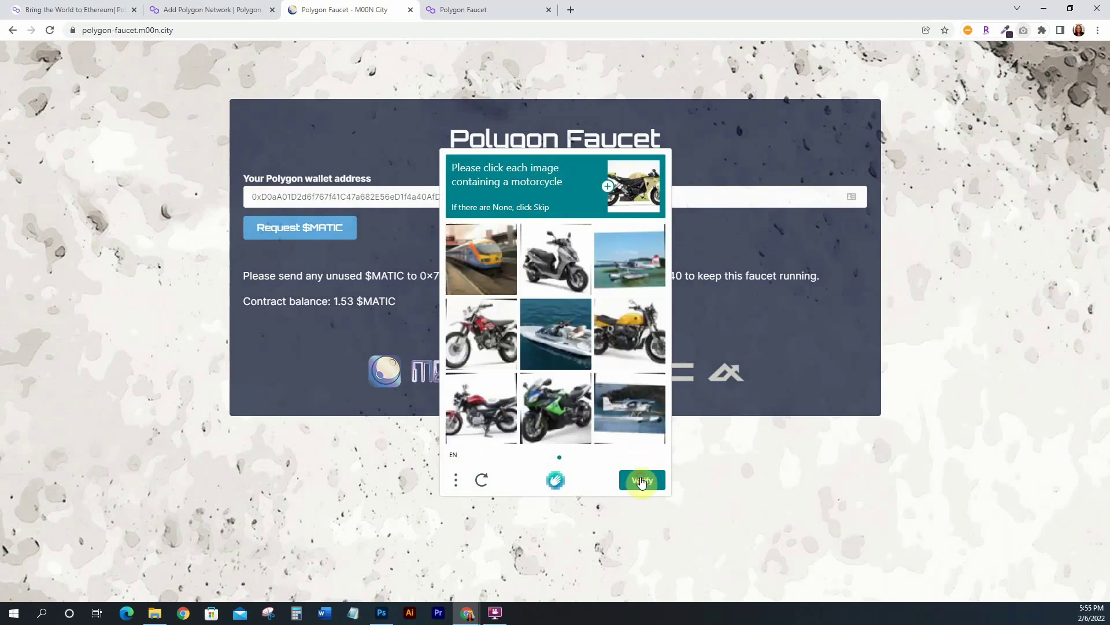
Select the five motorcycle images in the second set and verify the check.
click(558, 263)
click(616, 315)
click(497, 344)
click(492, 396)
click(552, 418)
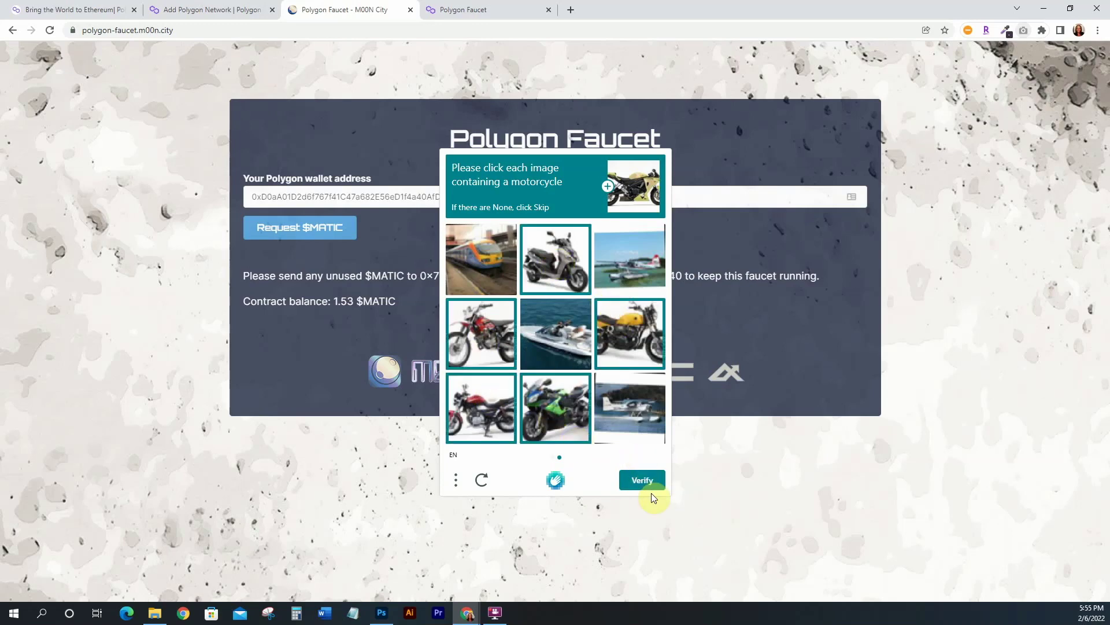
click(642, 480)
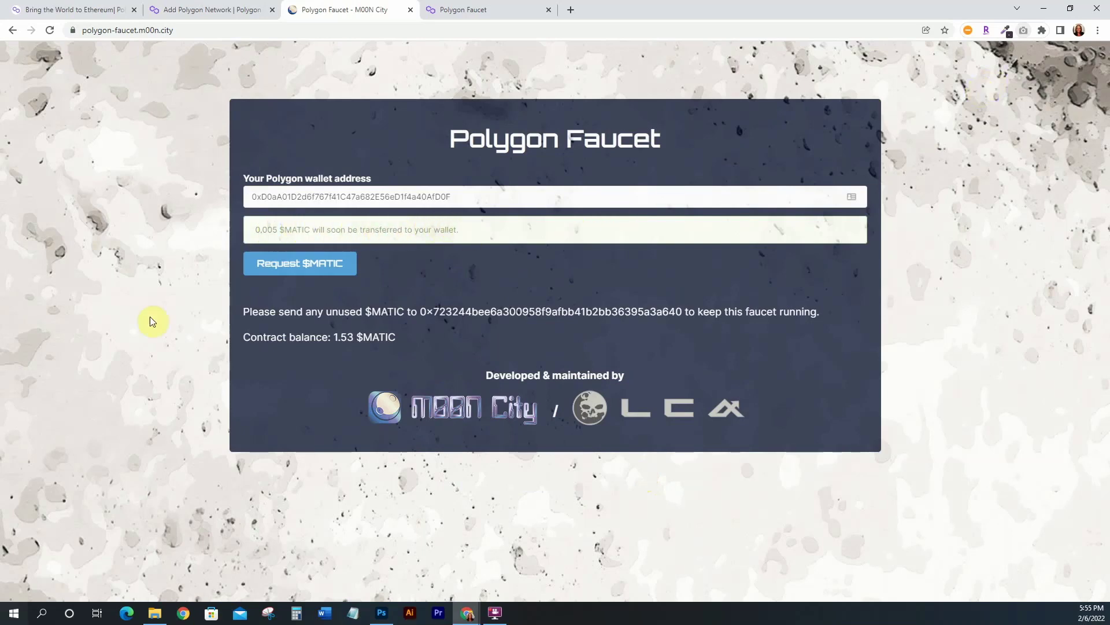
Check the current Polygon Mainnet balance in the MetaMask wallet.
click(1046, 33)
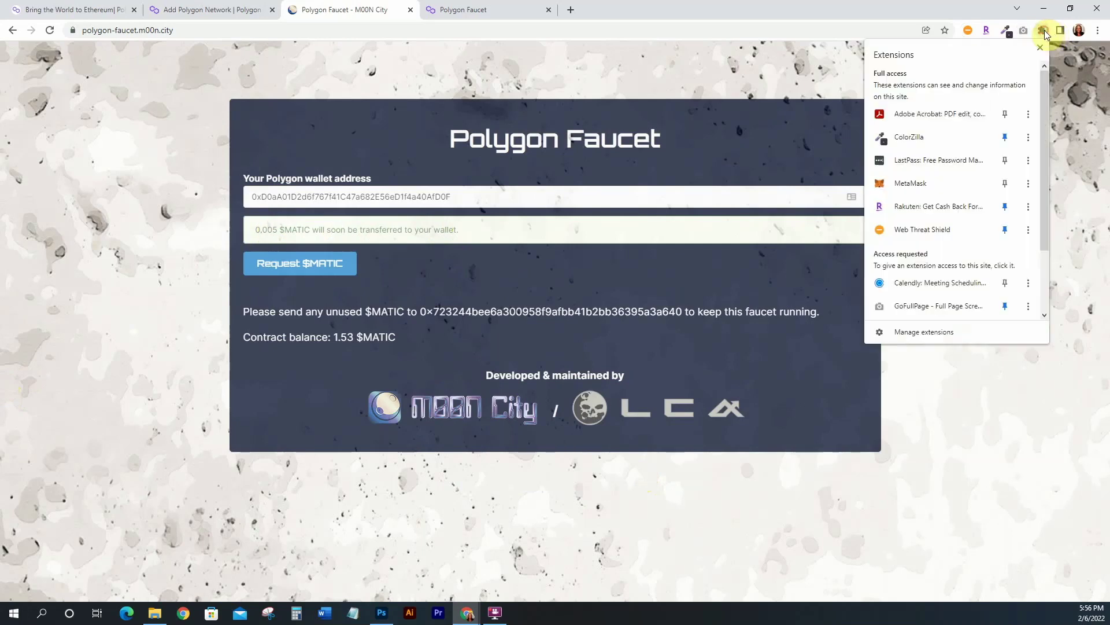
click(905, 185)
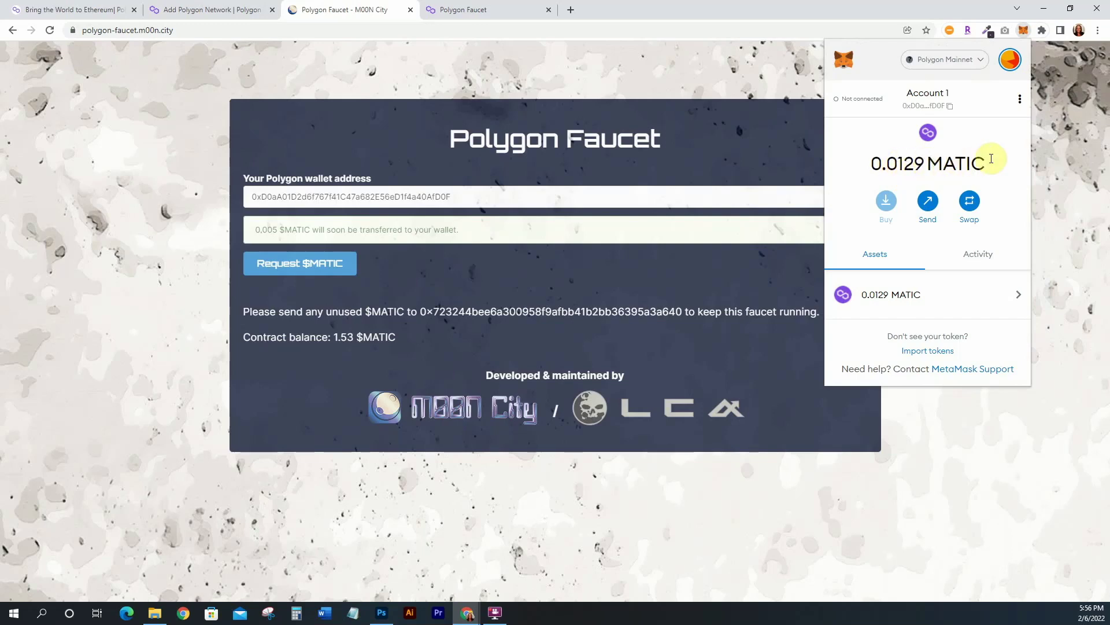
click(1055, 147)
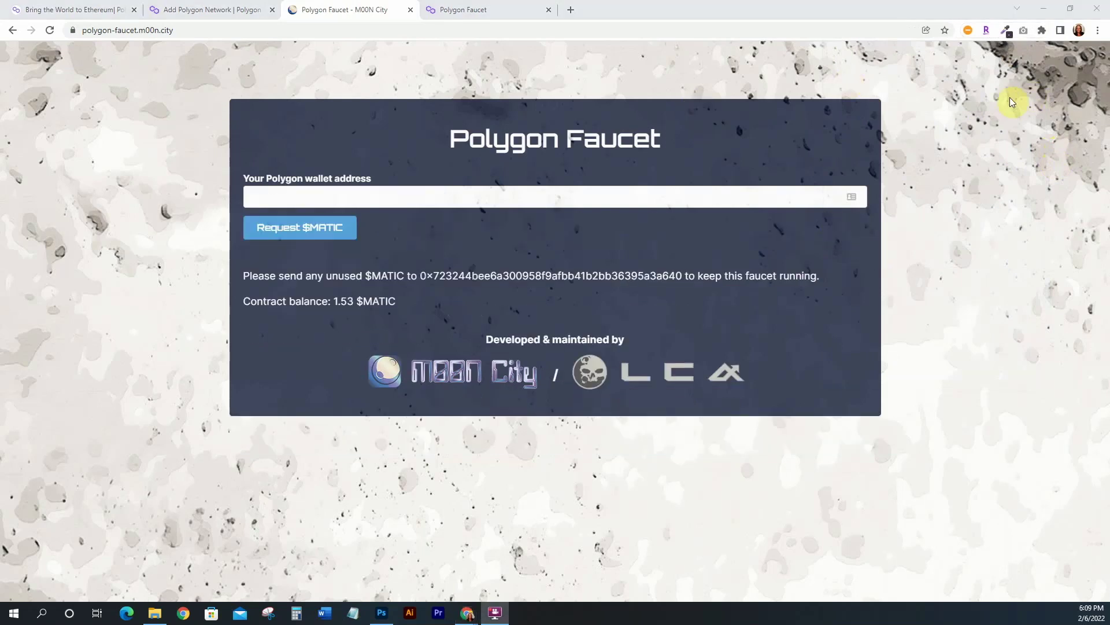
Confirm MetaMask now shows 0.0179 MATIC, then flip between the faucet tabs.
click(1043, 30)
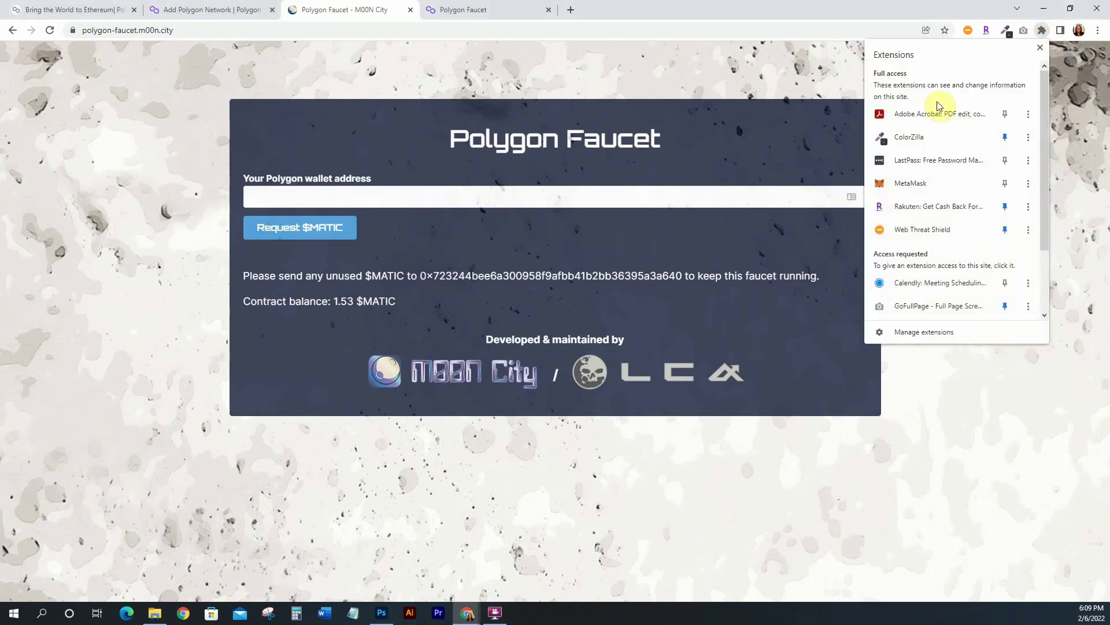
click(907, 186)
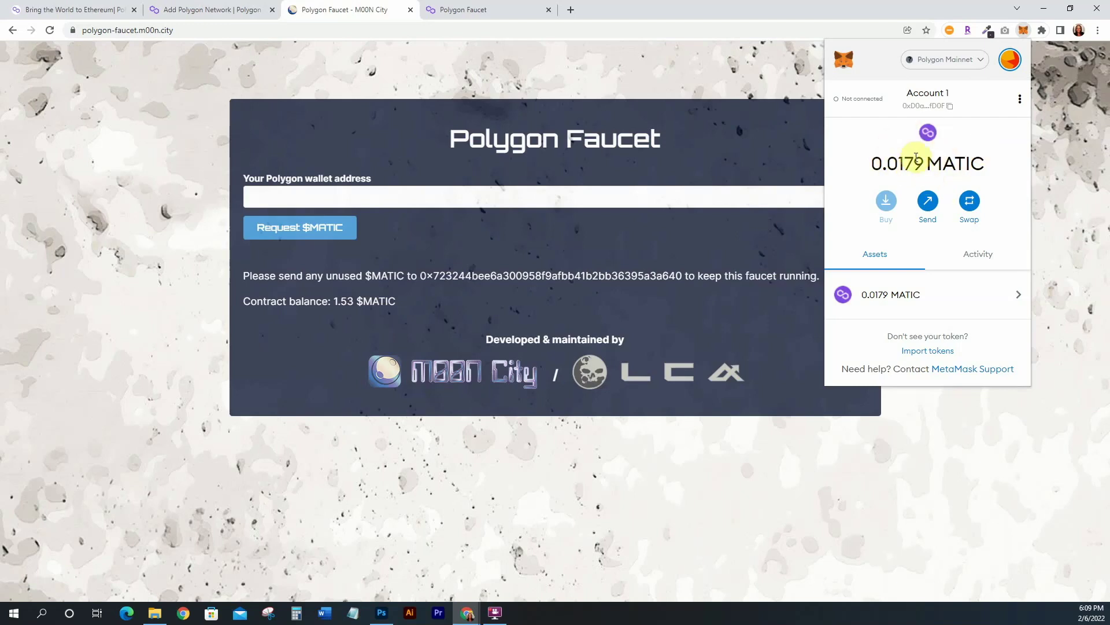
click(1053, 134)
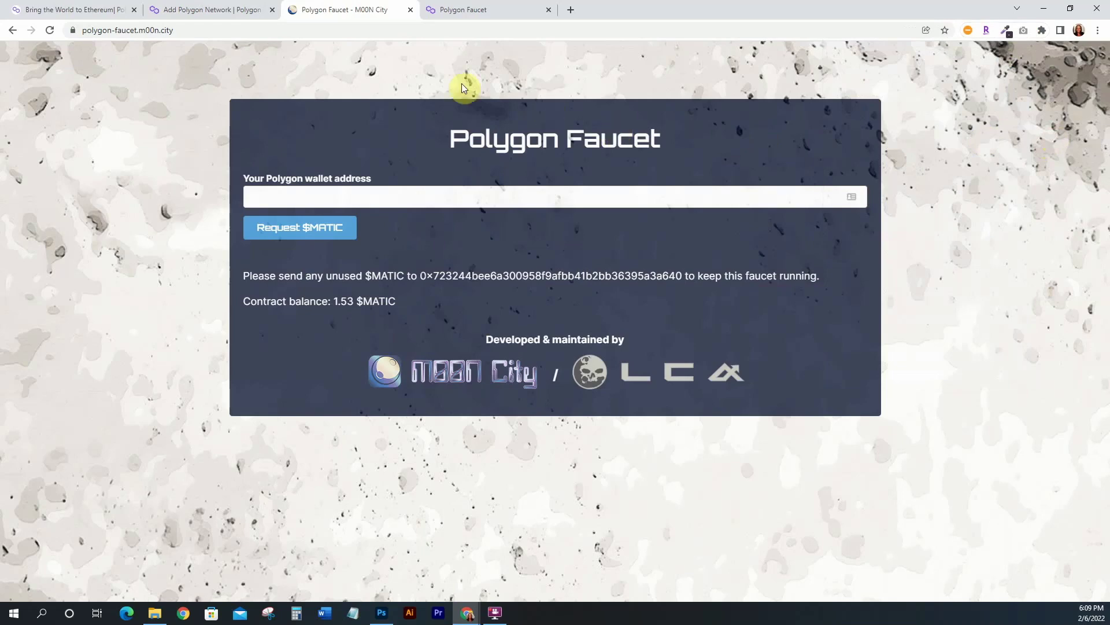
click(461, 13)
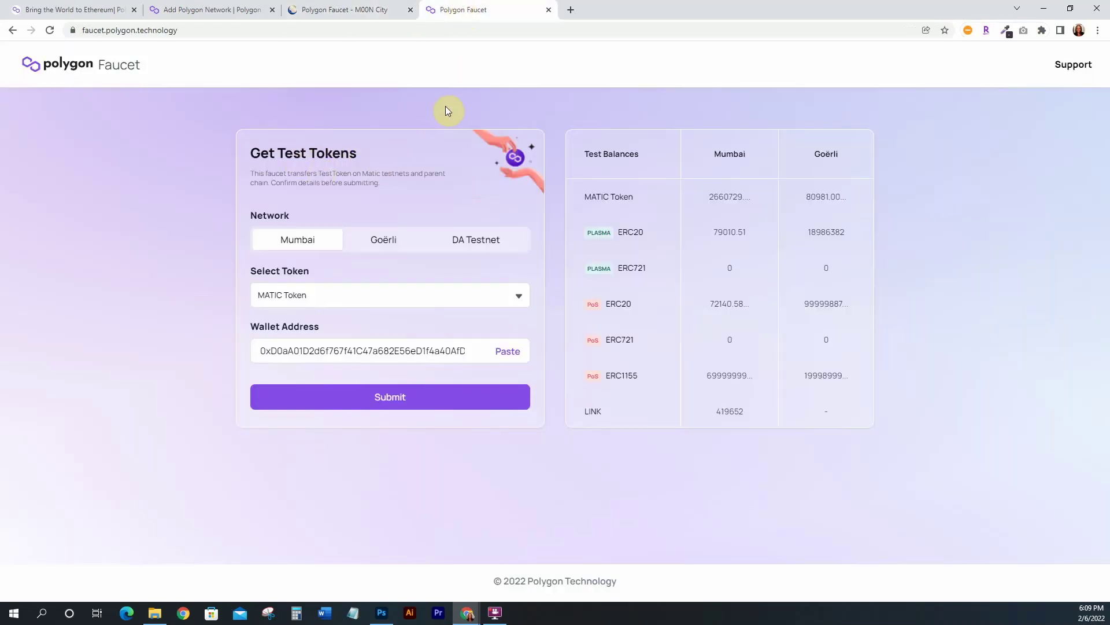
click(352, 7)
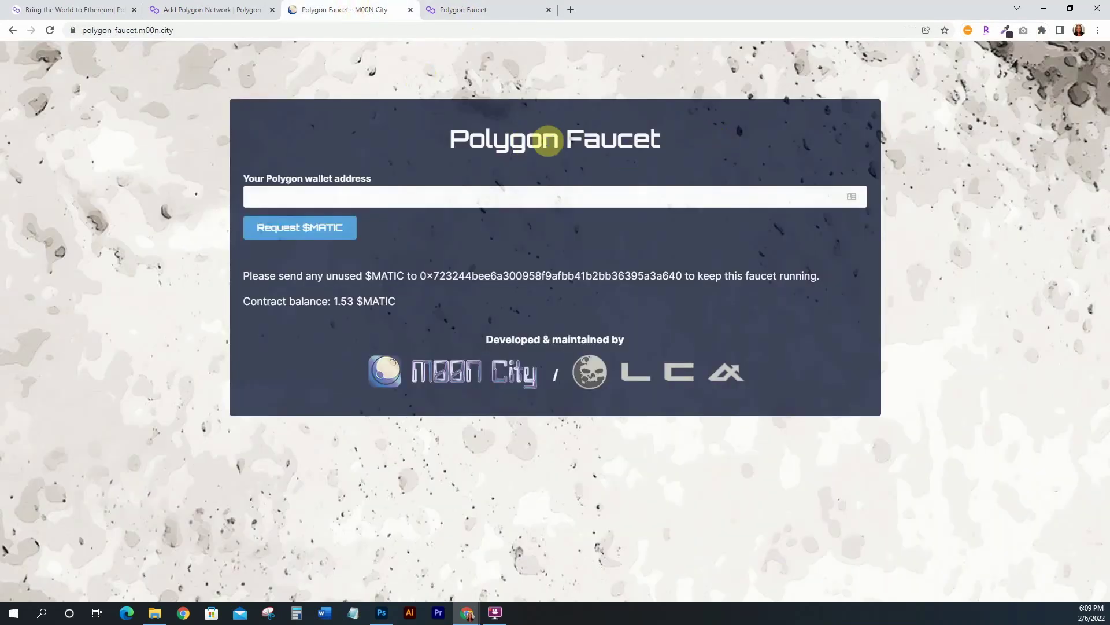